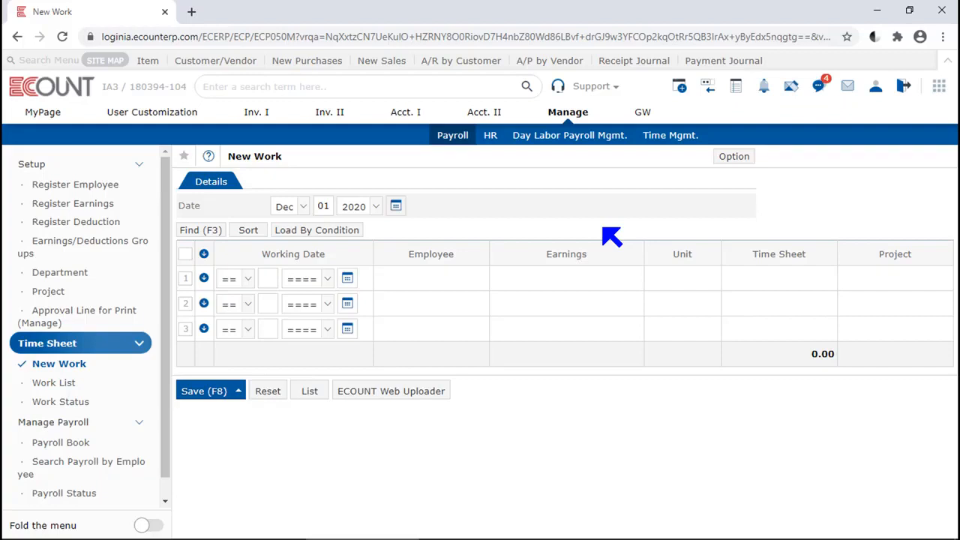
# Download the New Work(Column) Excel template from the ECOUNT Web Uploader and open it in Excel with editing enabled
pyautogui.click(409, 405)
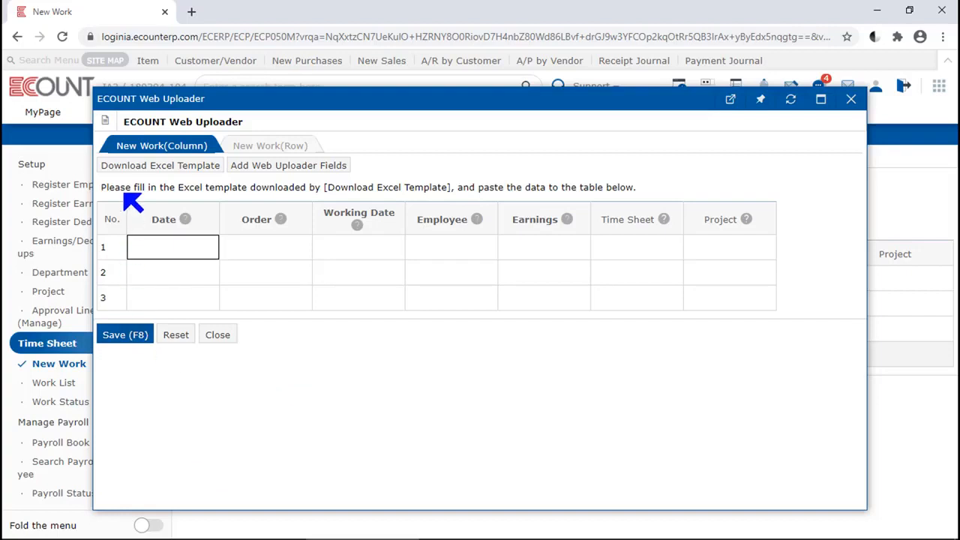
pyautogui.click(176, 174)
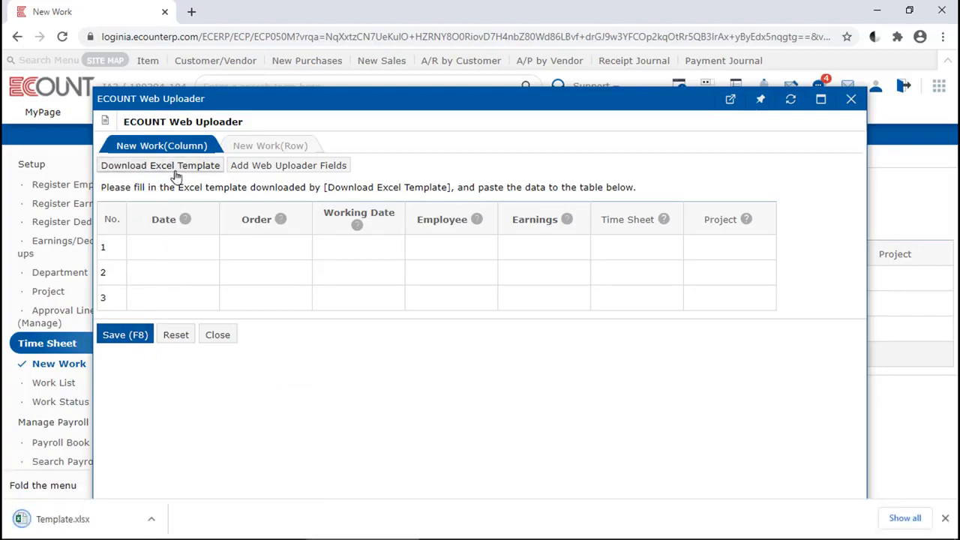
pyautogui.click(75, 519)
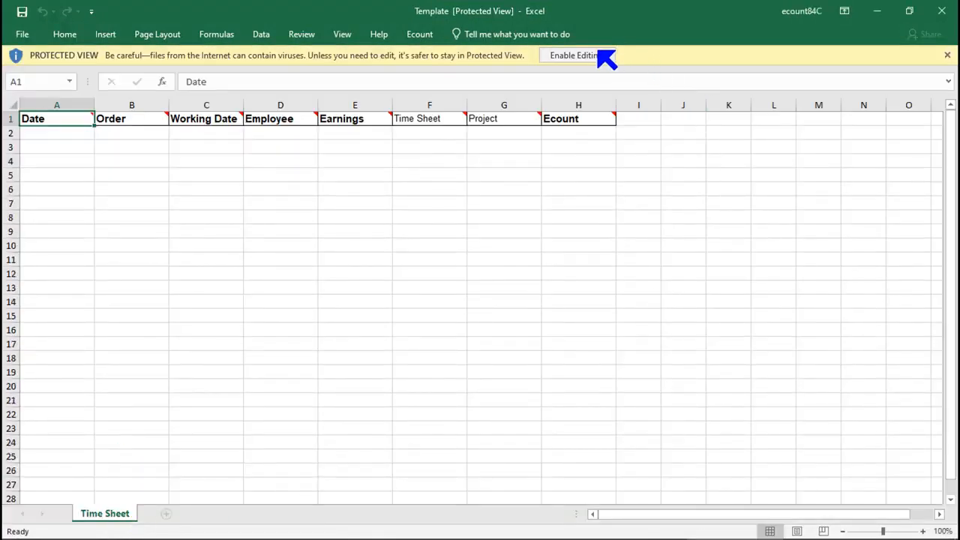
pyautogui.click(599, 54)
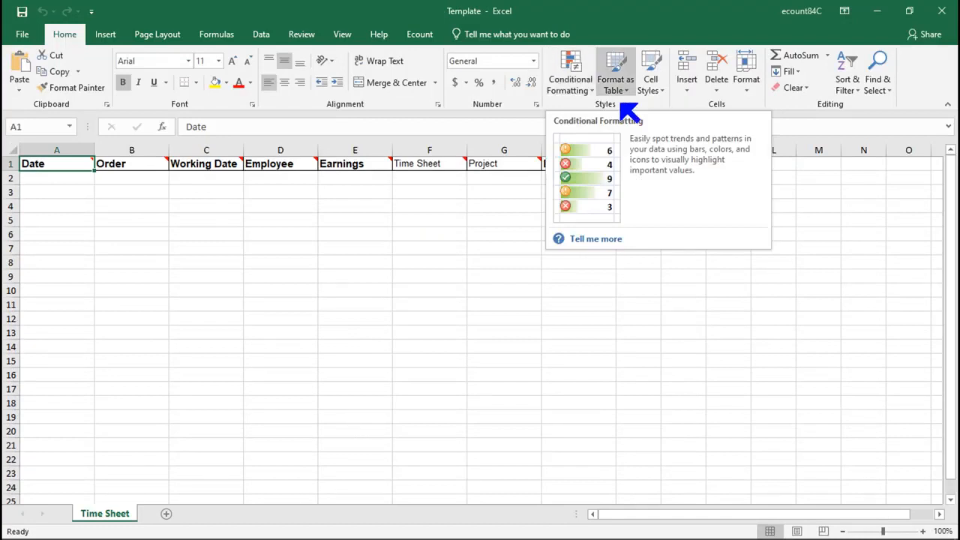
# Review the Date and Order columns of the template and the entry notes attached to their headings
pyautogui.click(93, 149)
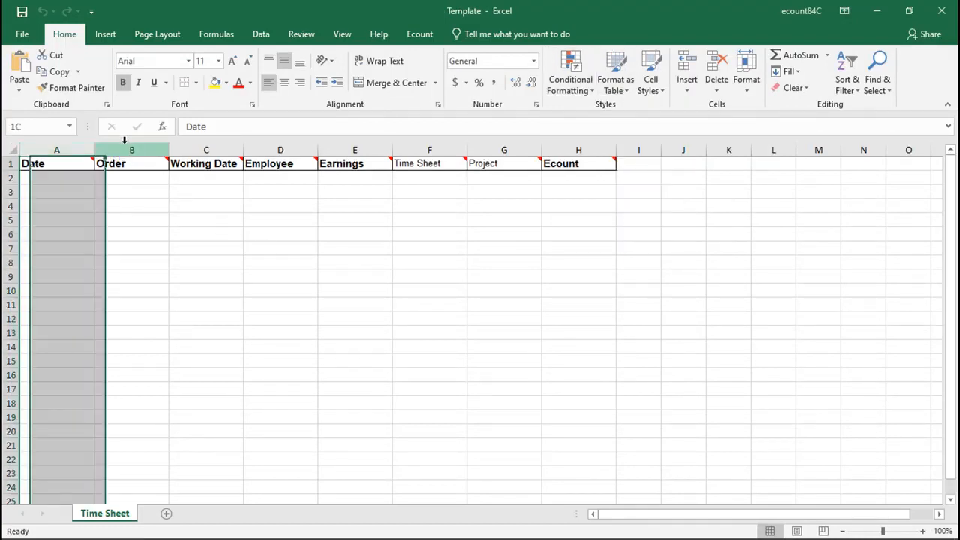
pyautogui.click(125, 146)
pyautogui.moveTo(76, 166)
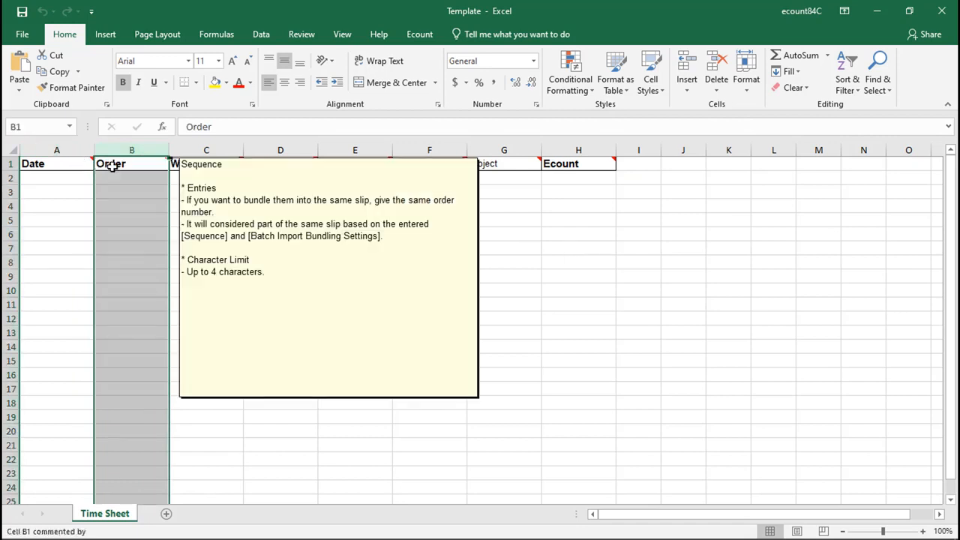
pyautogui.moveTo(180, 165)
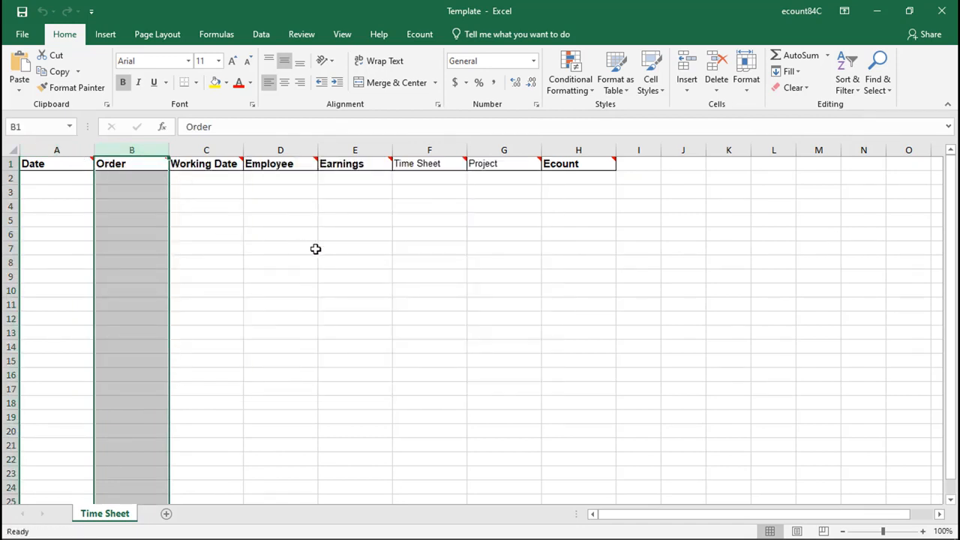
# Copy template cells A2:H14 and switch to the browser, activating the first Date cell of the Web Uploader table
pyautogui.moveTo(73, 178); pyautogui.dragTo(606, 345)
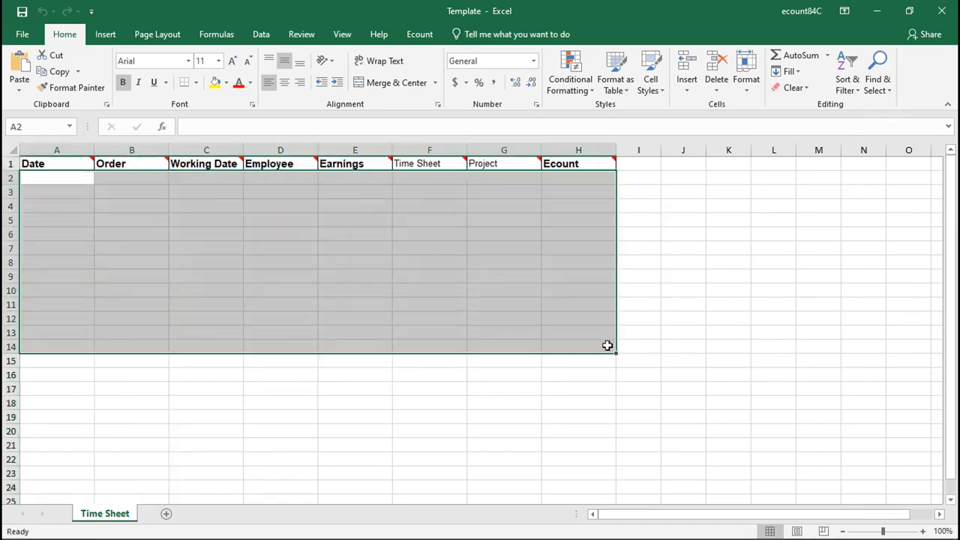
pyautogui.hotkey('ctrl', 'c')
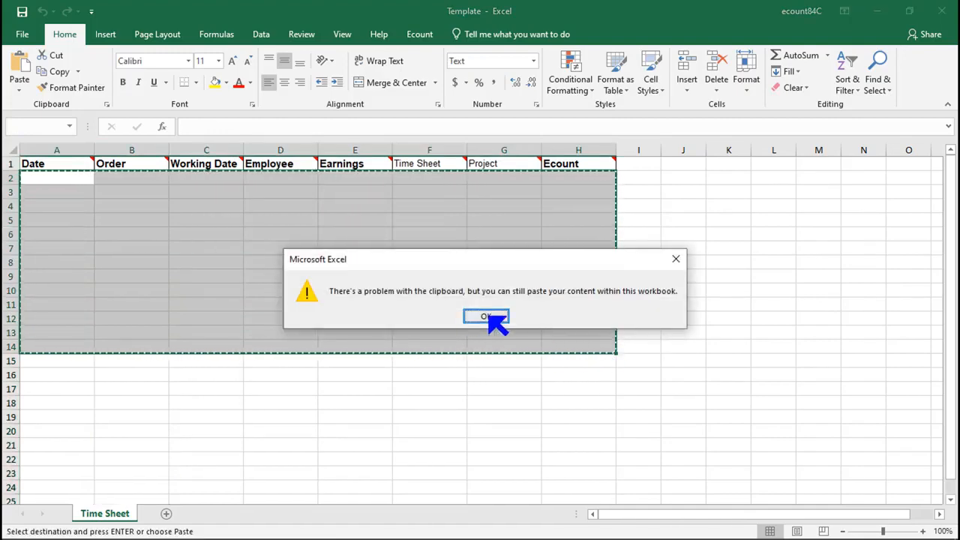
pyautogui.click(487, 318)
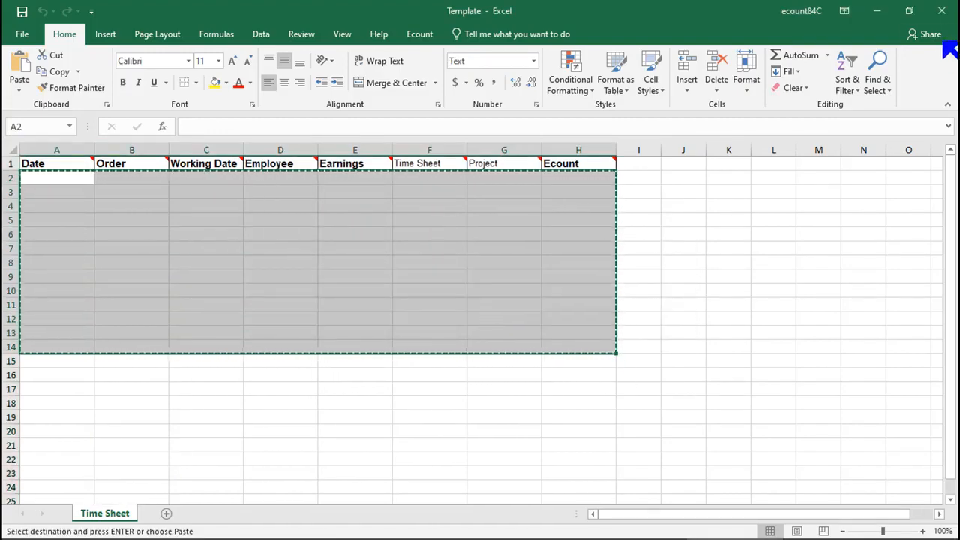
pyautogui.click(877, 11)
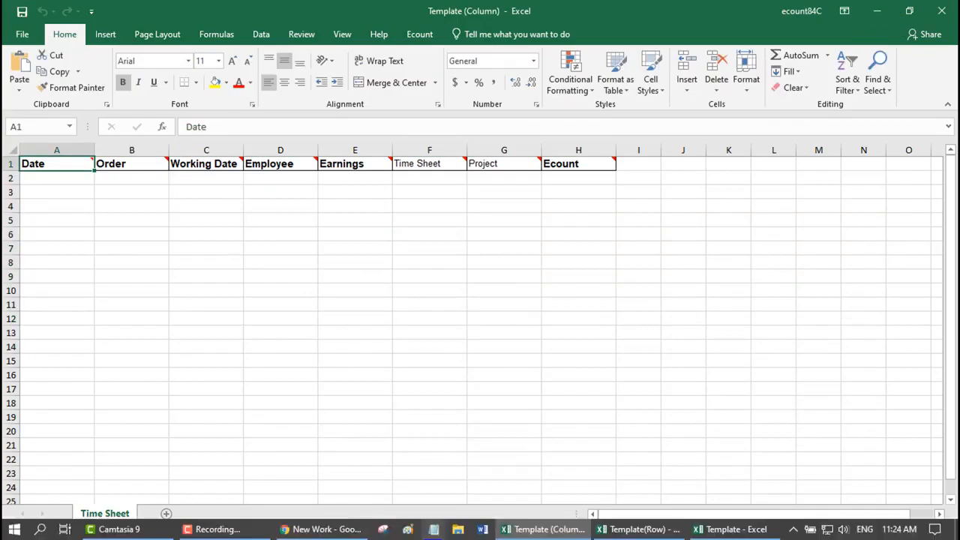
pyautogui.click(323, 529)
pyautogui.click(202, 254)
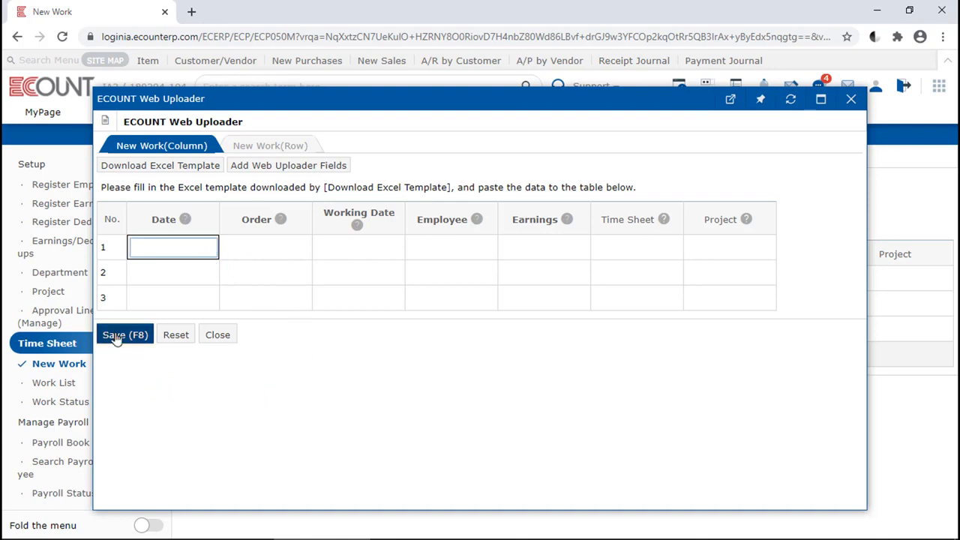
pyautogui.click(395, 333)
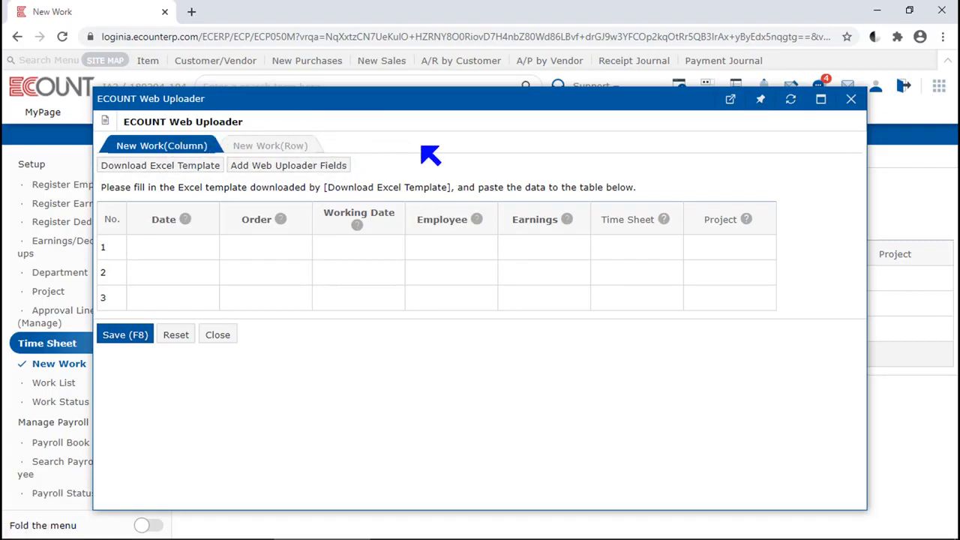
# Switch to the Template (Column) workbook in Excel and examine its single Earnings column
pyautogui.moveTo(597, 533)
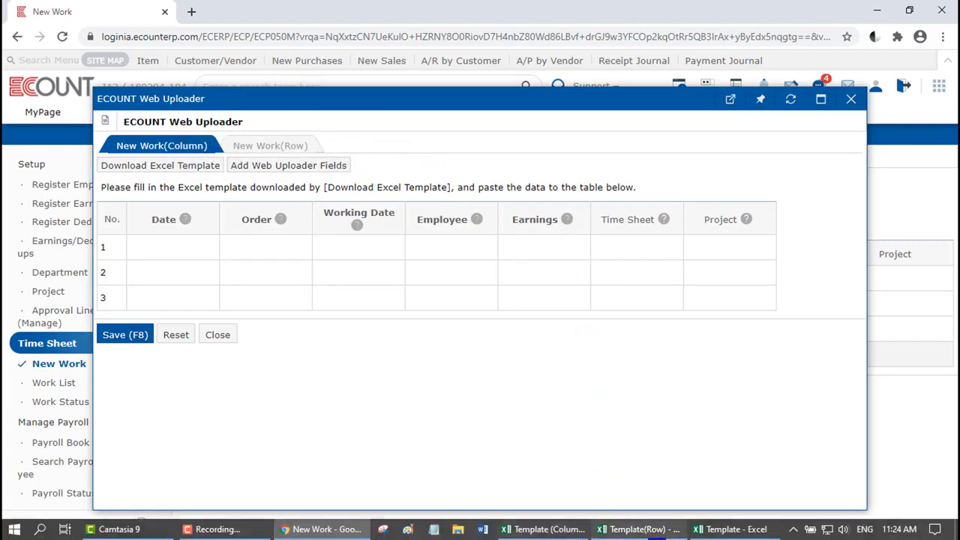
pyautogui.click(546, 528)
pyautogui.click(638, 208)
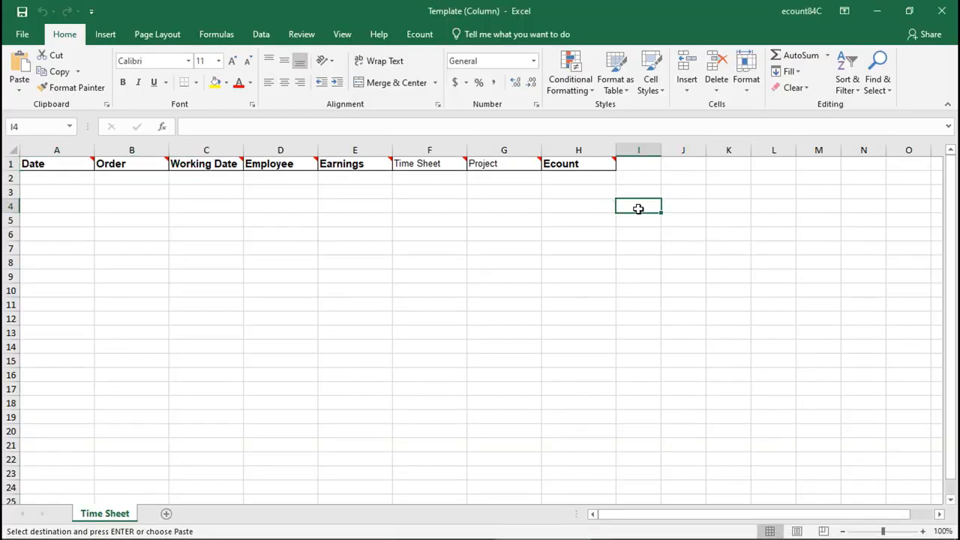
pyautogui.click(382, 150)
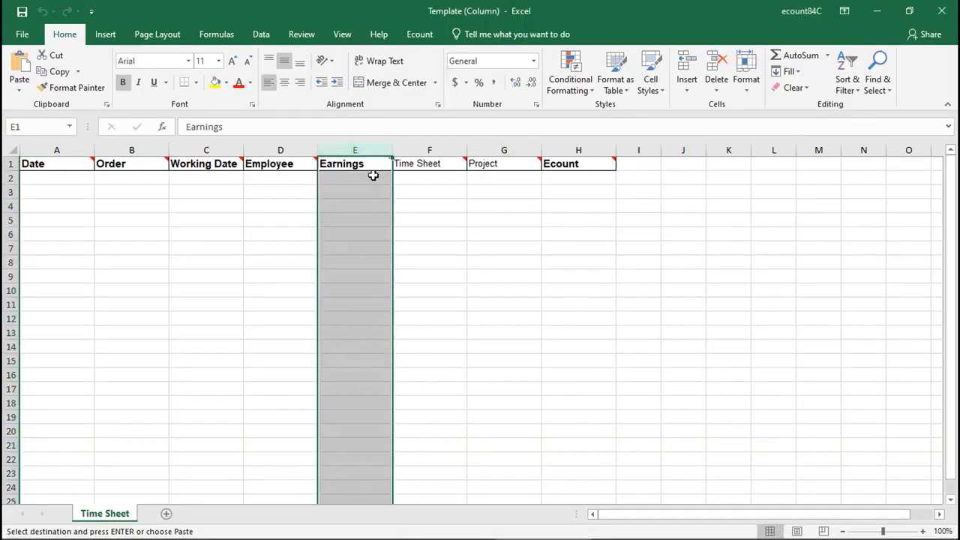
pyautogui.moveTo(369, 178); pyautogui.dragTo(363, 393)
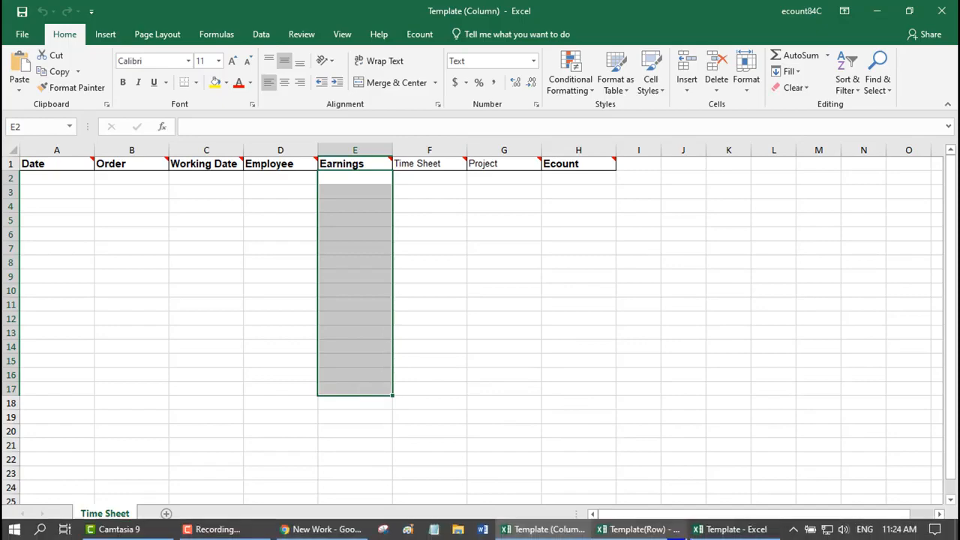
# Switch to the Template(Row) workbook and examine its separate earnings columns from Daily Wage through Overtime (Daily) (Holiday)
pyautogui.click(639, 529)
pyautogui.click(397, 201)
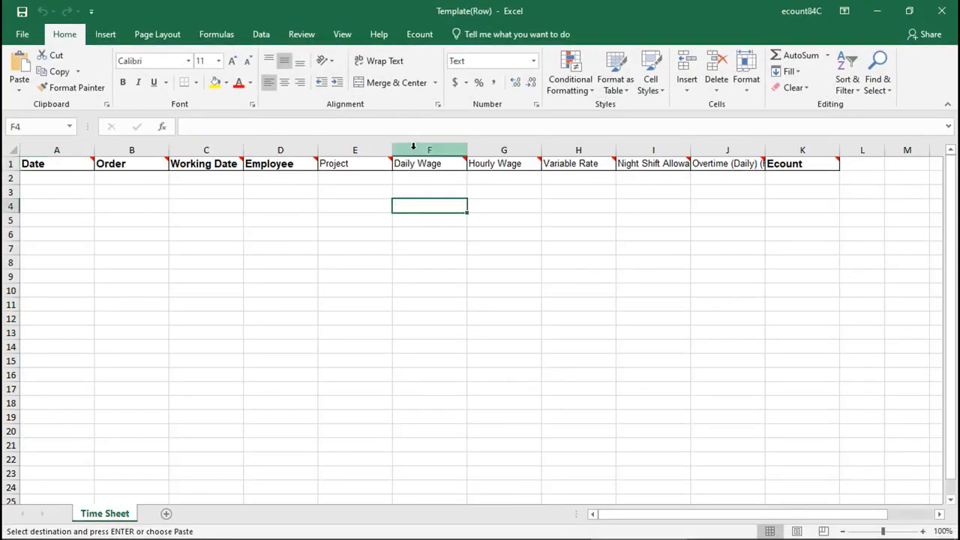
pyautogui.moveTo(428, 149); pyautogui.dragTo(692, 160)
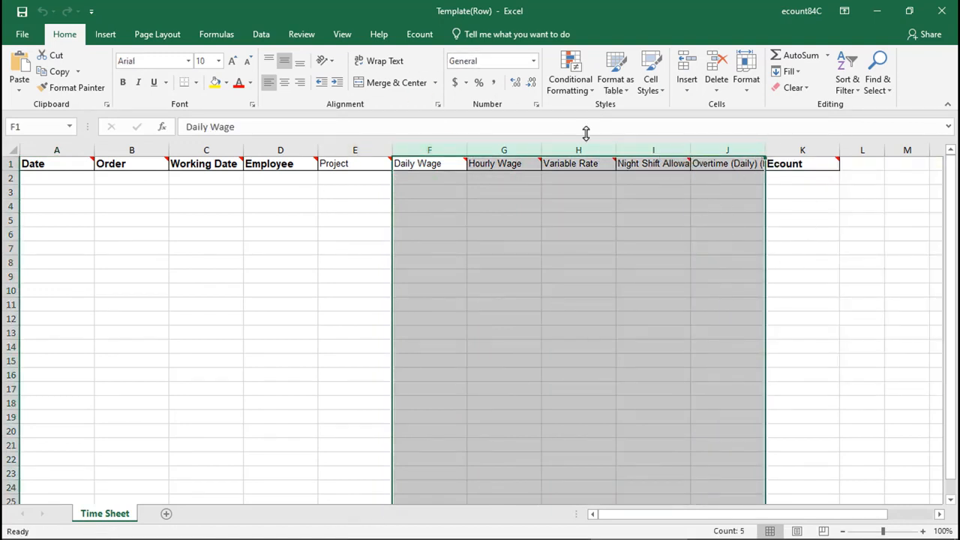
pyautogui.click(447, 145)
pyautogui.click(494, 147)
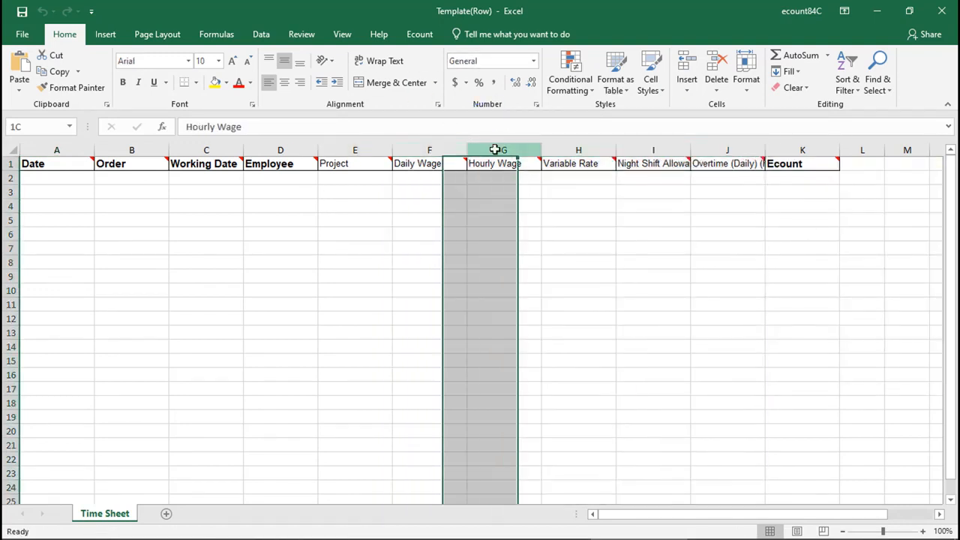
pyautogui.click(576, 148)
pyautogui.click(642, 147)
pyautogui.click(709, 147)
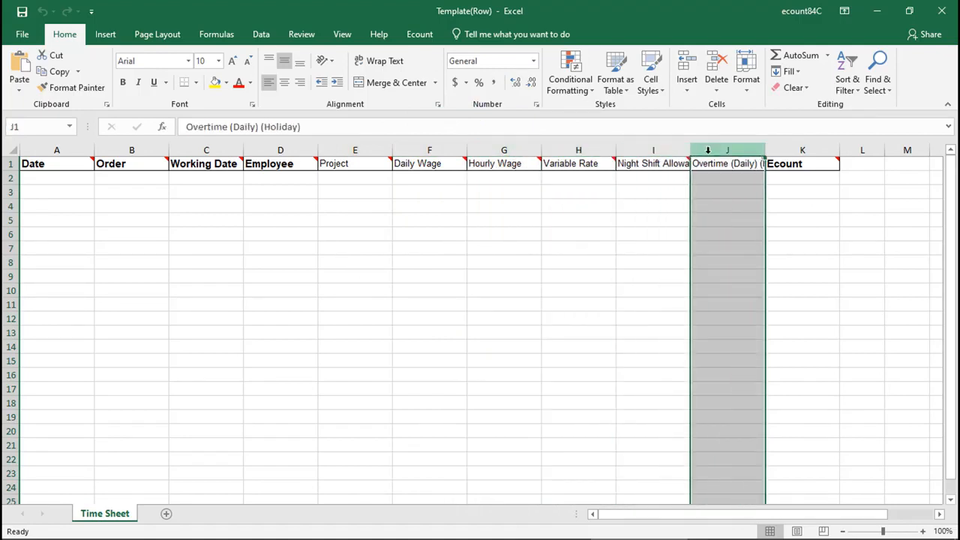
# Switch to the browser, view the New Work(Row) upload form, and close the Web Uploader
pyautogui.moveTo(394, 538)
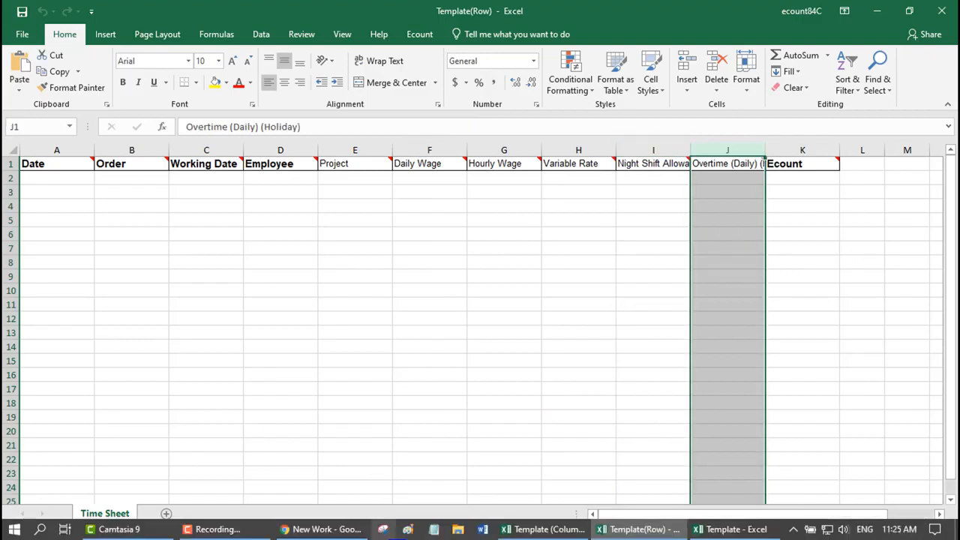
pyautogui.click(344, 533)
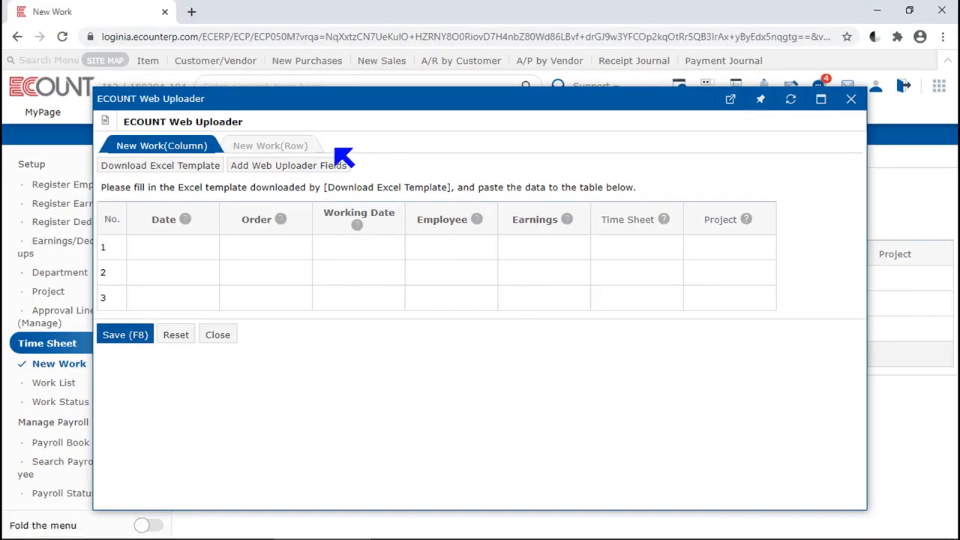
pyautogui.click(289, 147)
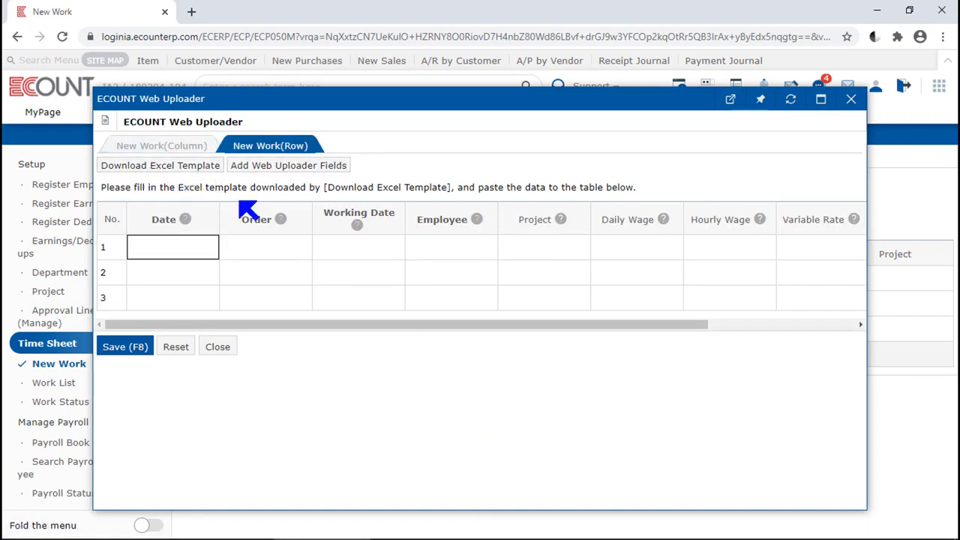
pyautogui.click(230, 349)
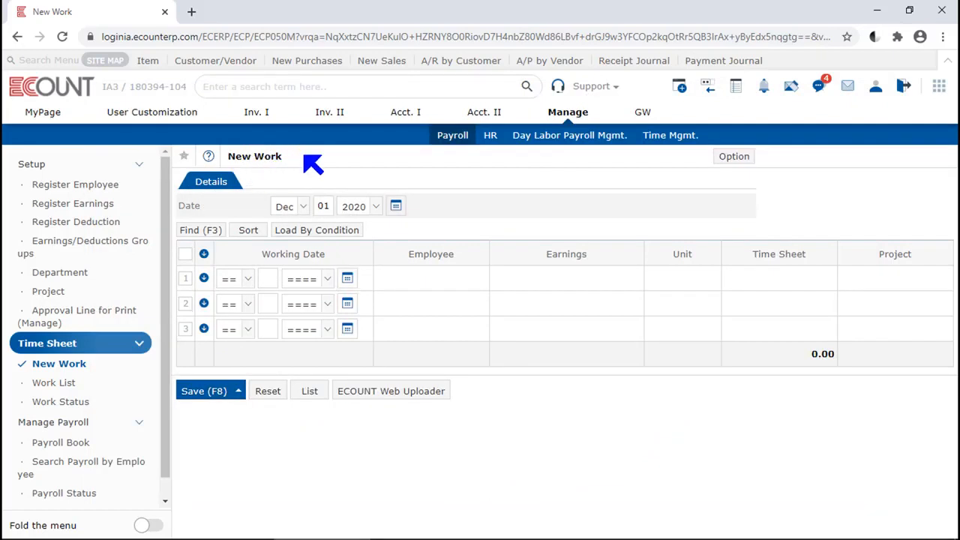
# Set both the time sheet date and the first row's working date to Nov 30, 2020
pyautogui.click(395, 206)
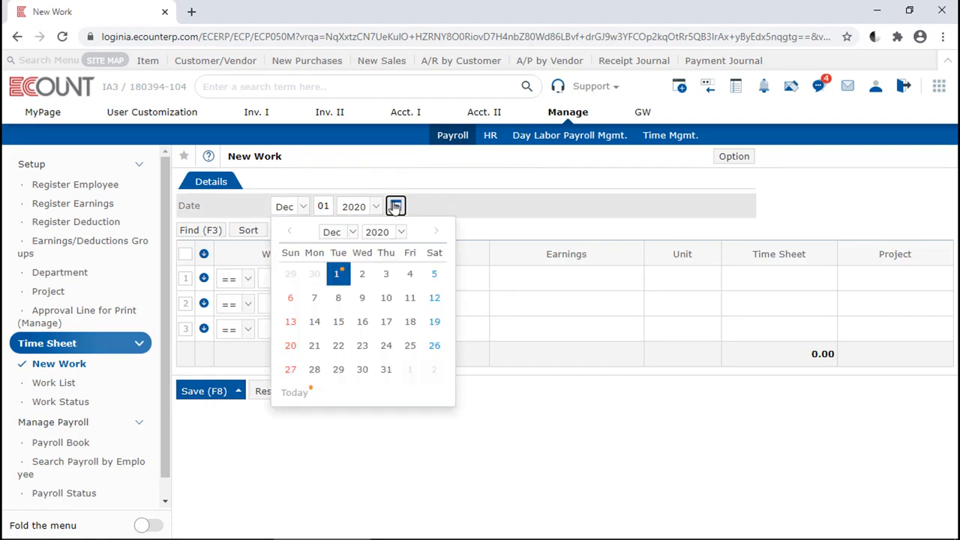
pyautogui.click(336, 274)
pyautogui.click(347, 279)
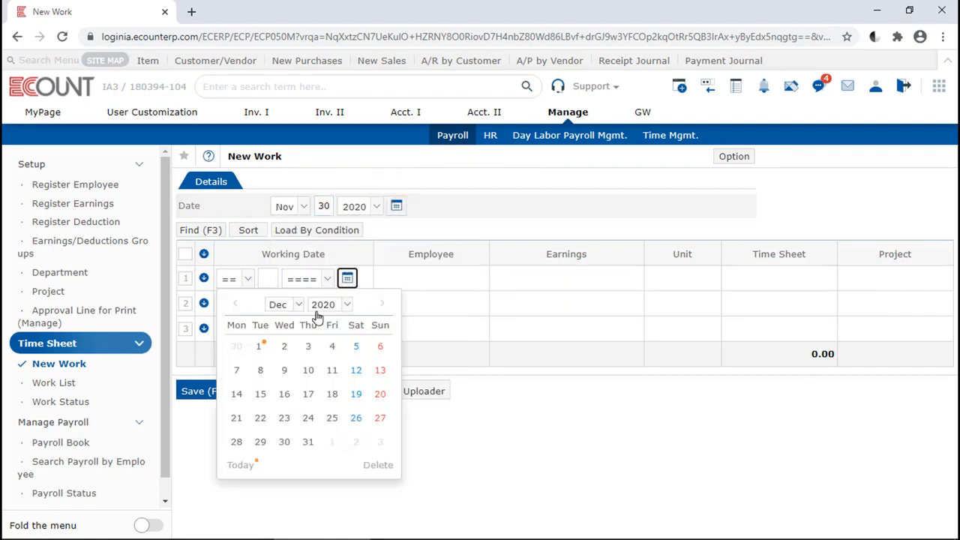
pyautogui.click(237, 348)
# Sort the employee list by department name and add the three Purchasing employees to the time sheet rows
pyautogui.click(416, 281)
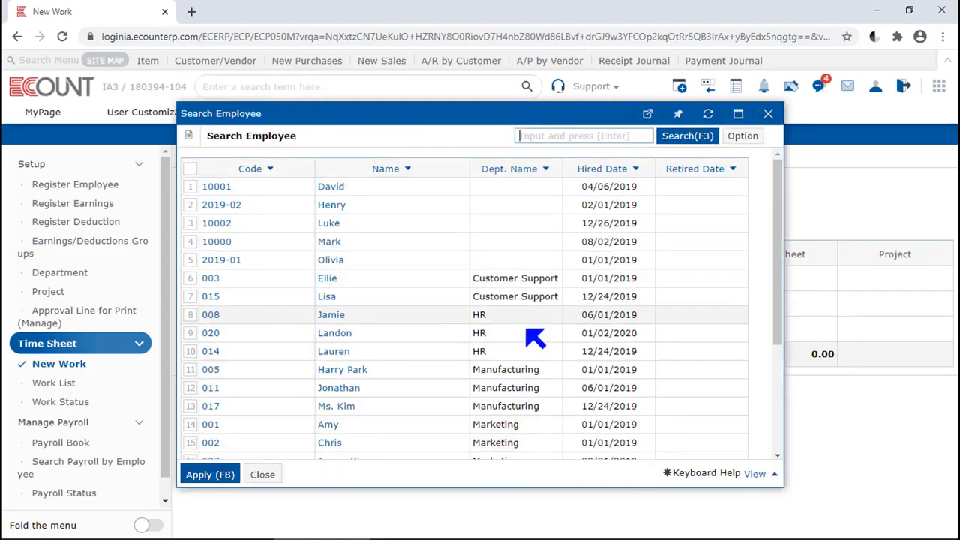
pyautogui.click(535, 174)
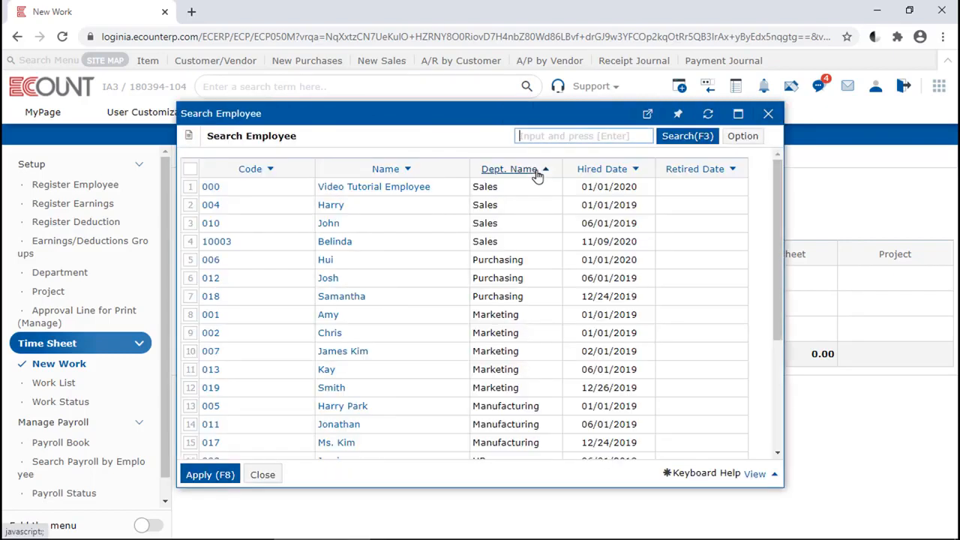
pyautogui.click(409, 313)
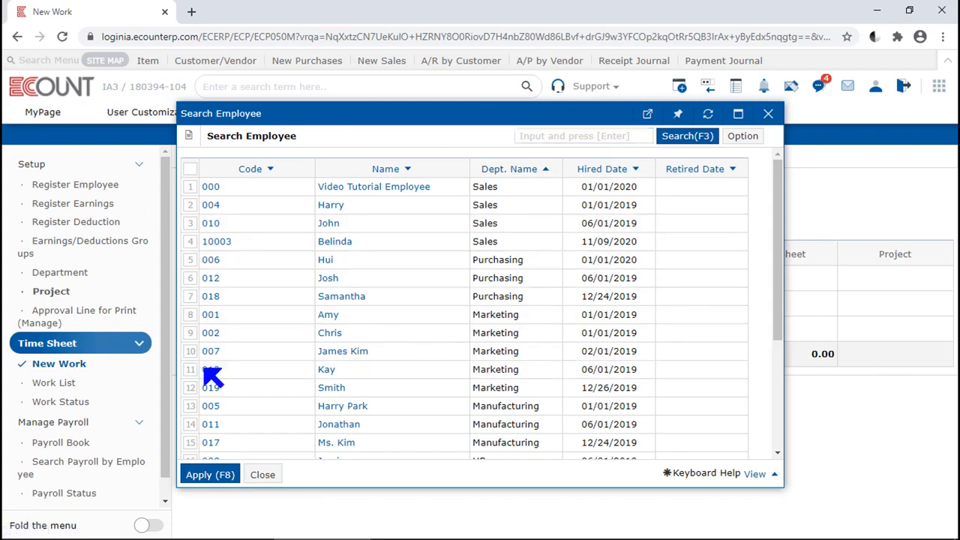
pyautogui.scroll(-3, 669, 288)
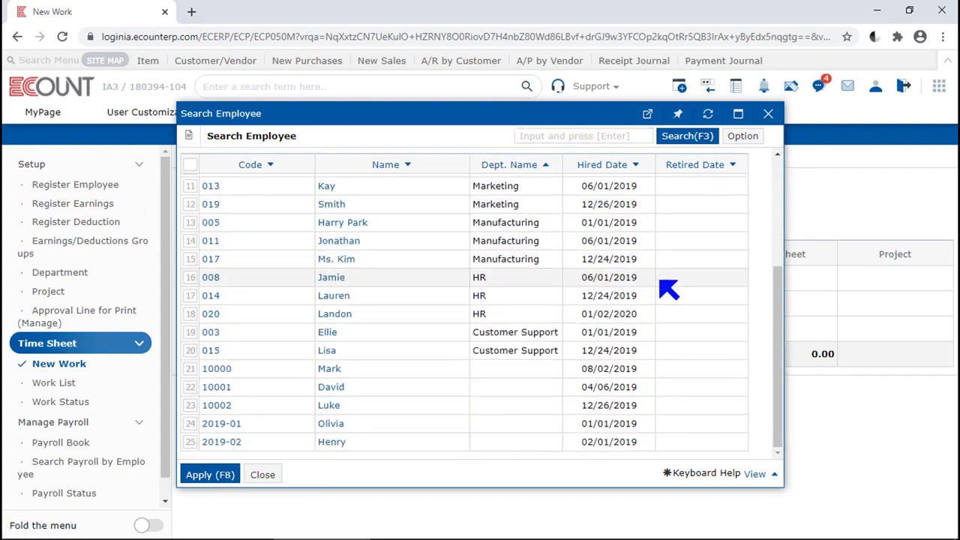
pyautogui.scroll(3, 669, 289)
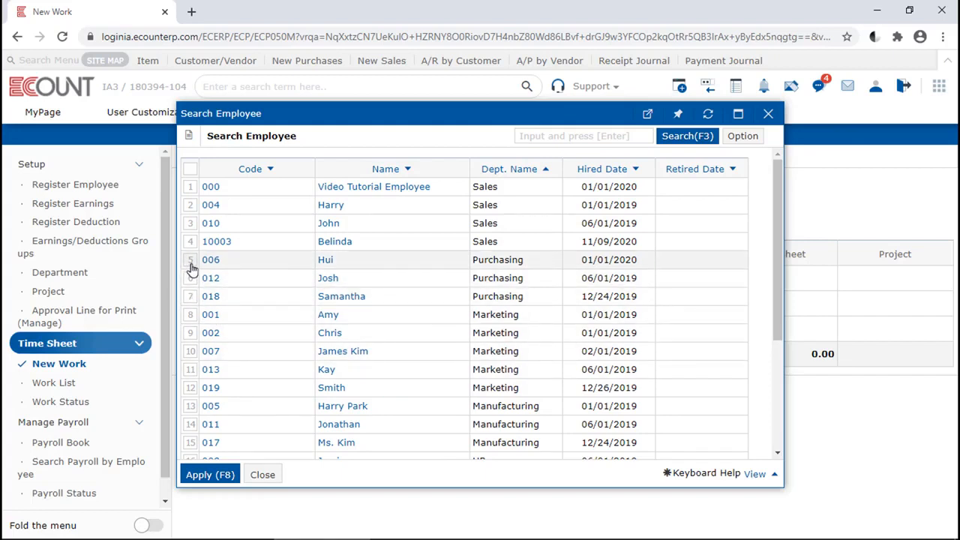
pyautogui.moveTo(191, 267); pyautogui.dragTo(192, 300)
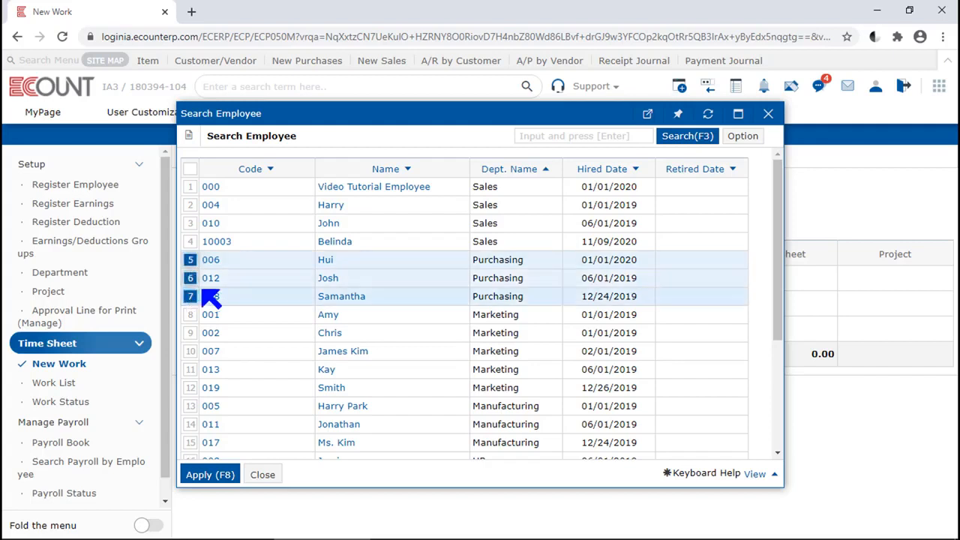
pyautogui.click(210, 475)
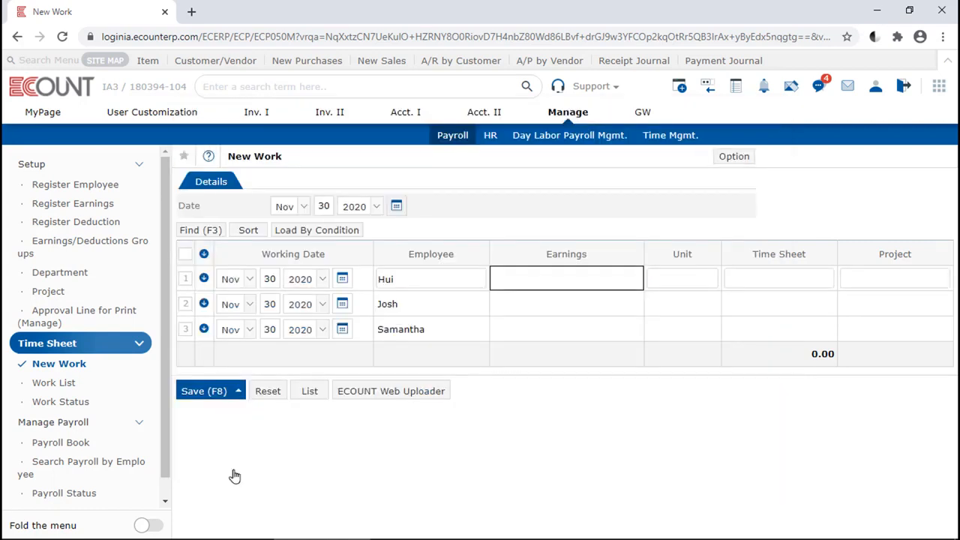
# Assign Night Shift Allowance as the earnings in rows 1 and 3, and Overtime (Daily) (Holiday) in row 2
pyautogui.doubleClick(561, 273)
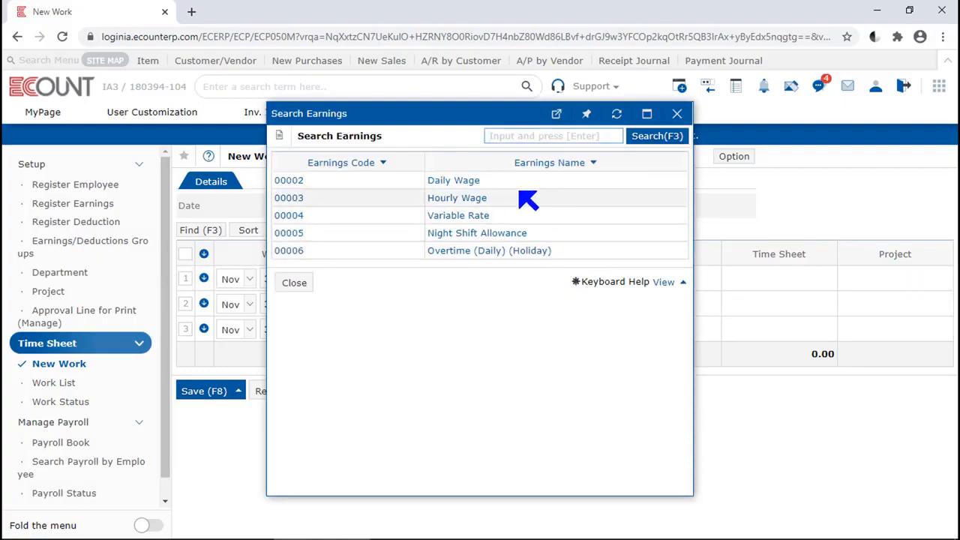
pyautogui.click(472, 233)
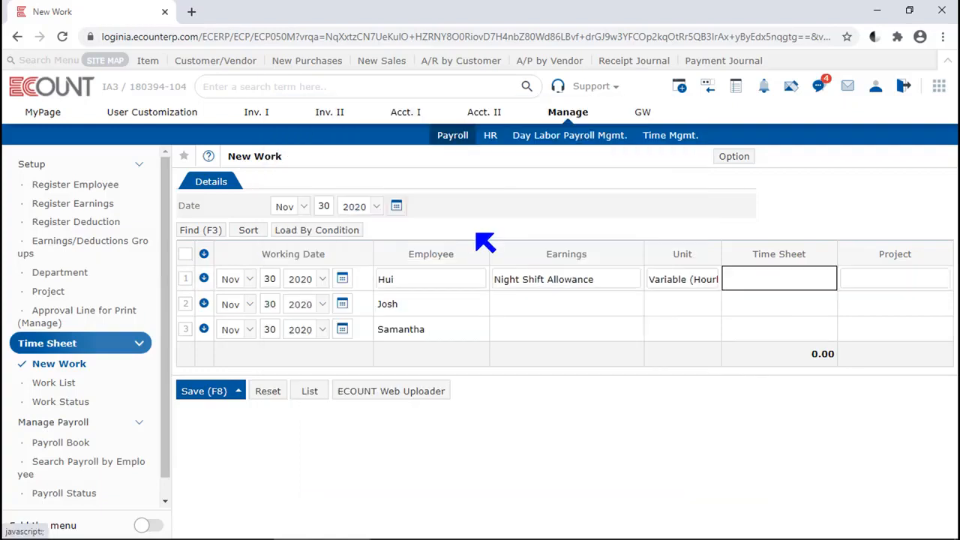
pyautogui.doubleClick(580, 306)
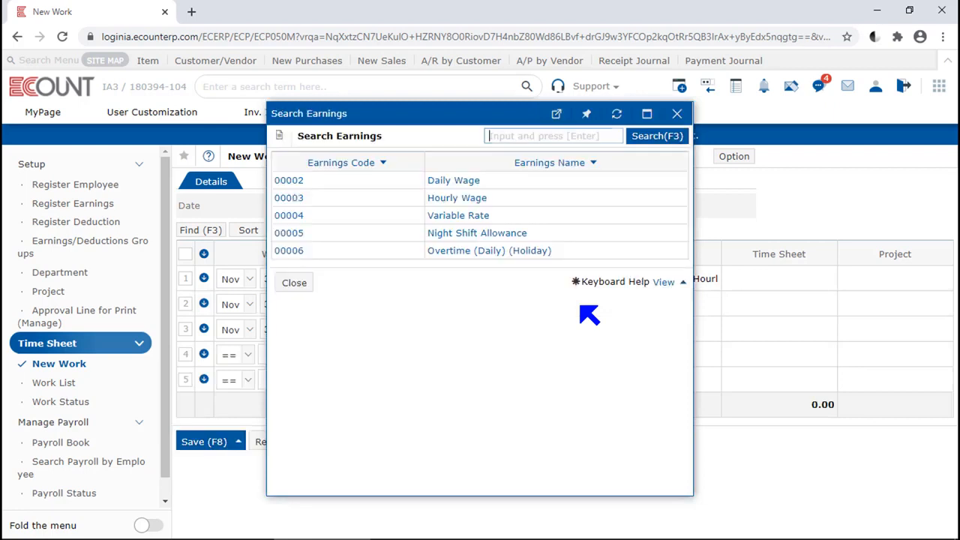
pyautogui.click(510, 252)
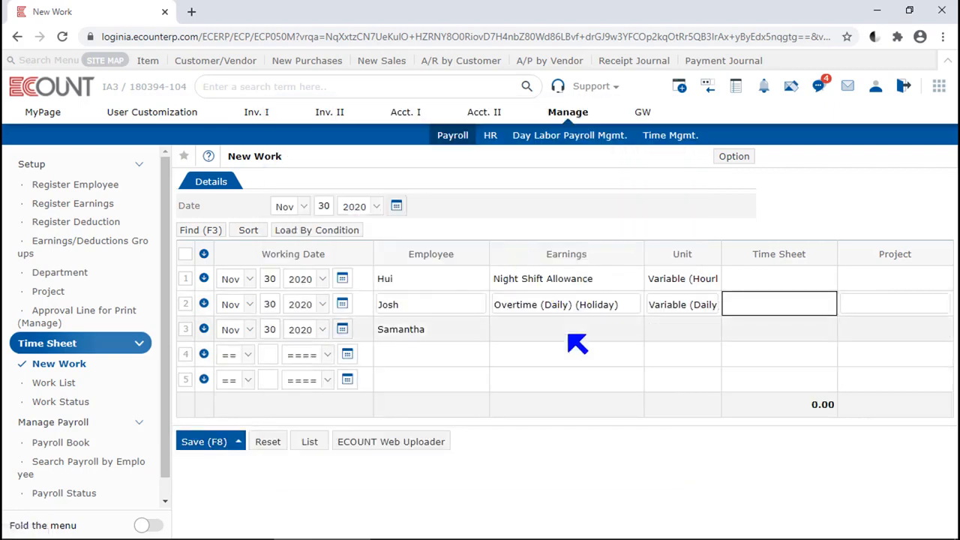
pyautogui.click(568, 328)
pyautogui.write('night')
pyautogui.press('Return')
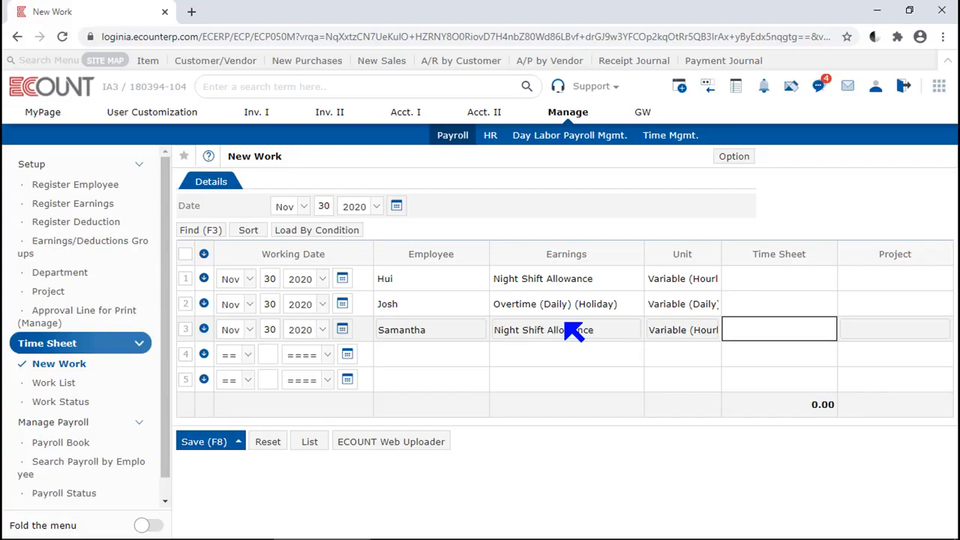
# Widen the Unit column and enter a time sheet value of 1 for each of the three employees
pyautogui.moveTo(722, 254); pyautogui.dragTo(755, 259)
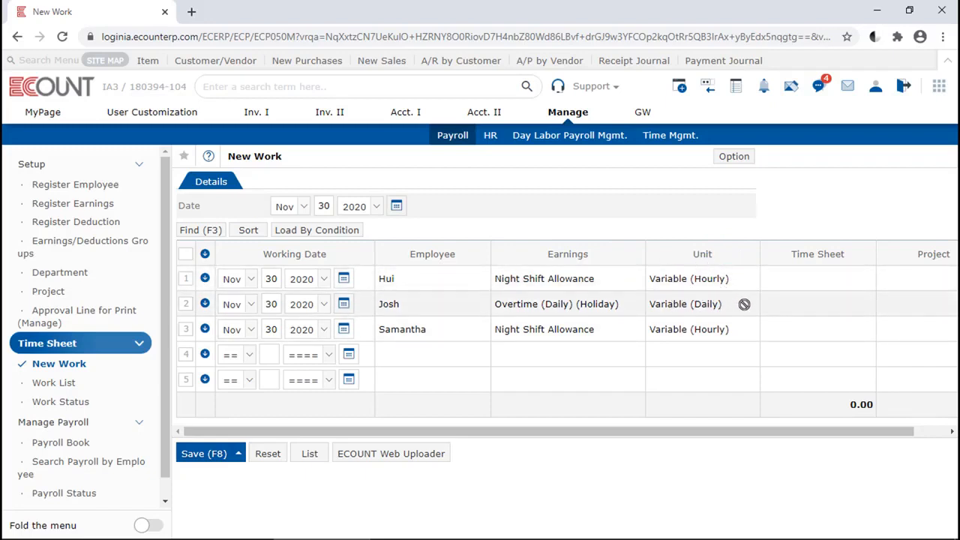
pyautogui.click(855, 279)
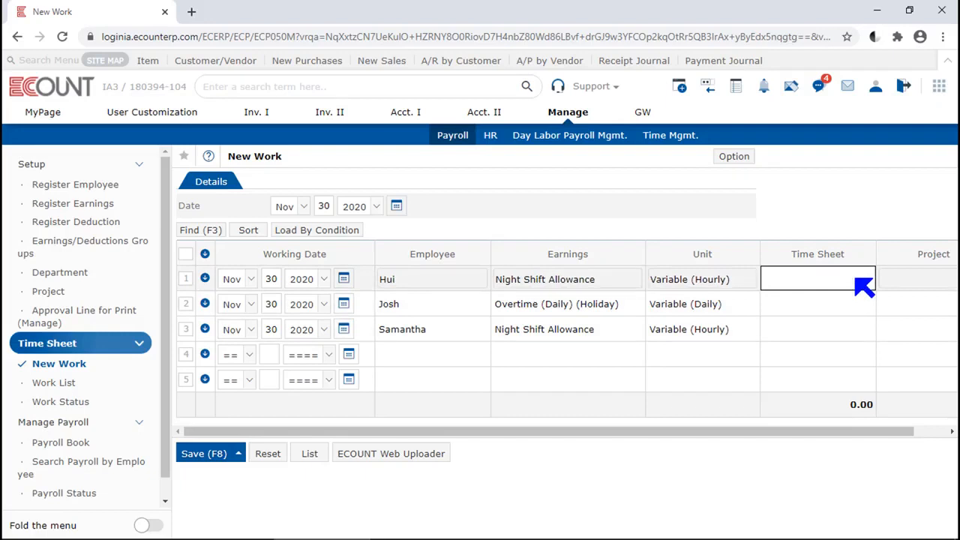
pyautogui.write('1')
pyautogui.click(862, 306)
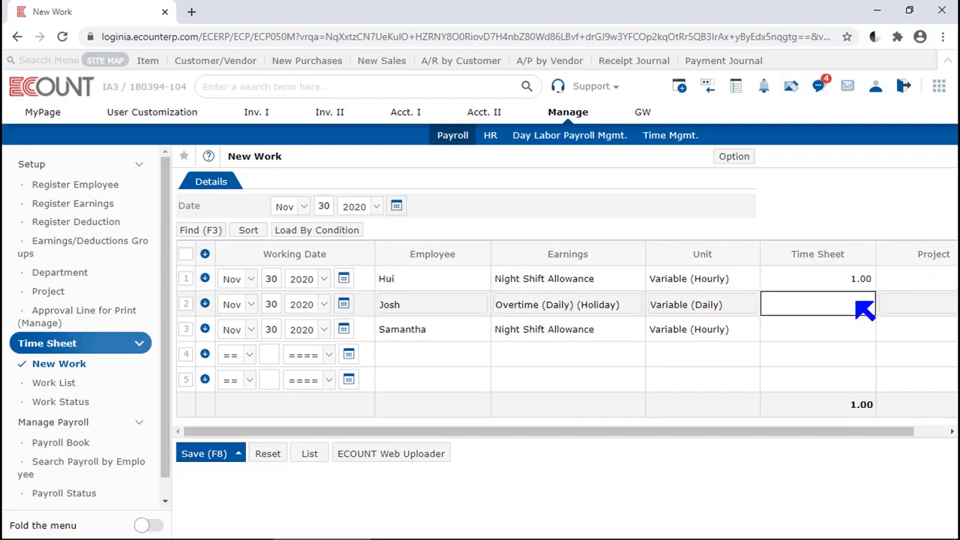
pyautogui.write('1')
pyautogui.click(857, 331)
pyautogui.write('1')
pyautogui.click(896, 221)
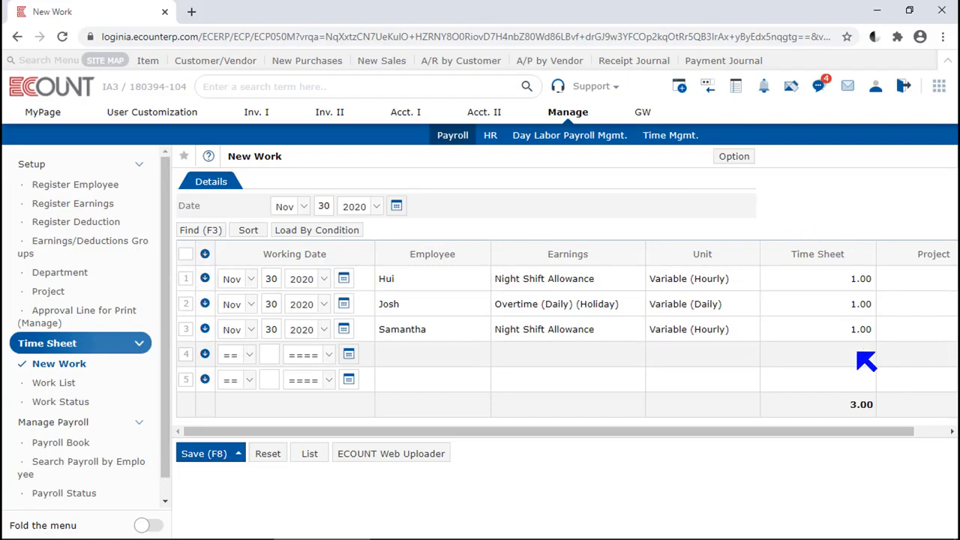
# Select the three employee rows and change their earnings to Night Shift Allowance in one batch
pyautogui.click(186, 278)
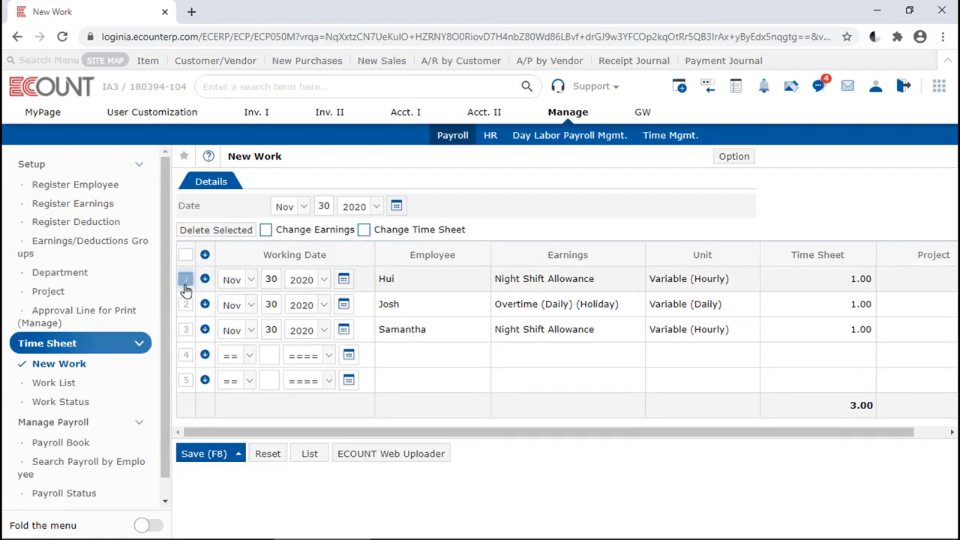
pyautogui.keyDown('shift'); pyautogui.click(191, 335); pyautogui.keyUp('shift')
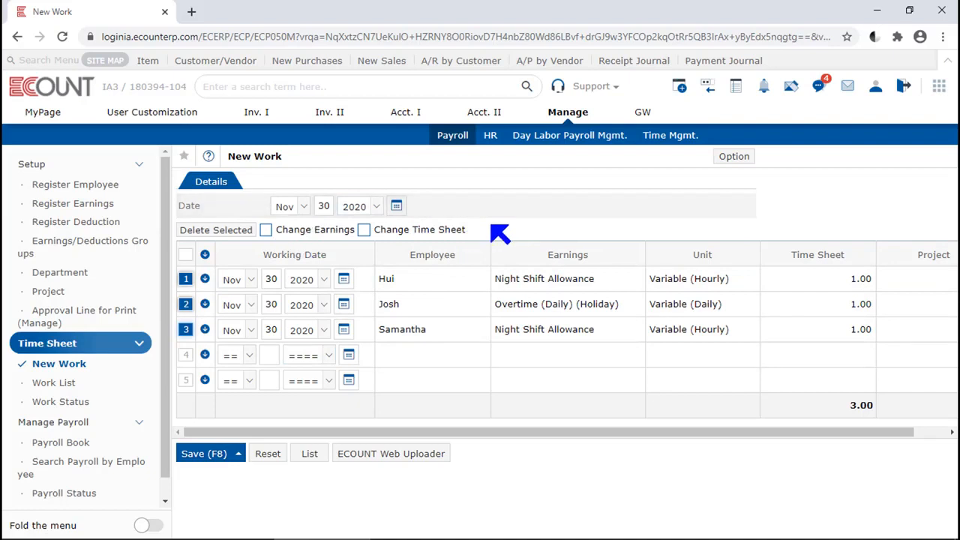
pyautogui.click(265, 230)
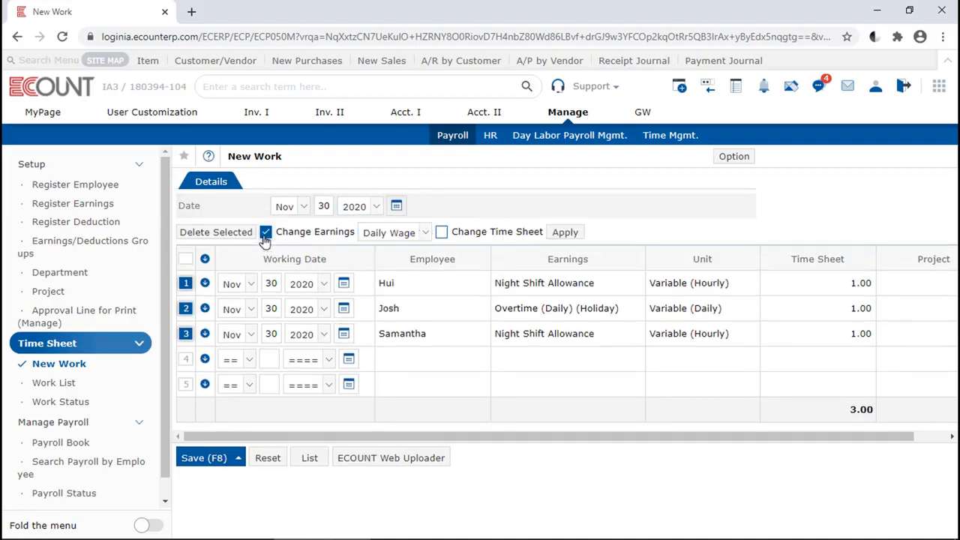
pyautogui.click(397, 233)
pyautogui.click(454, 318)
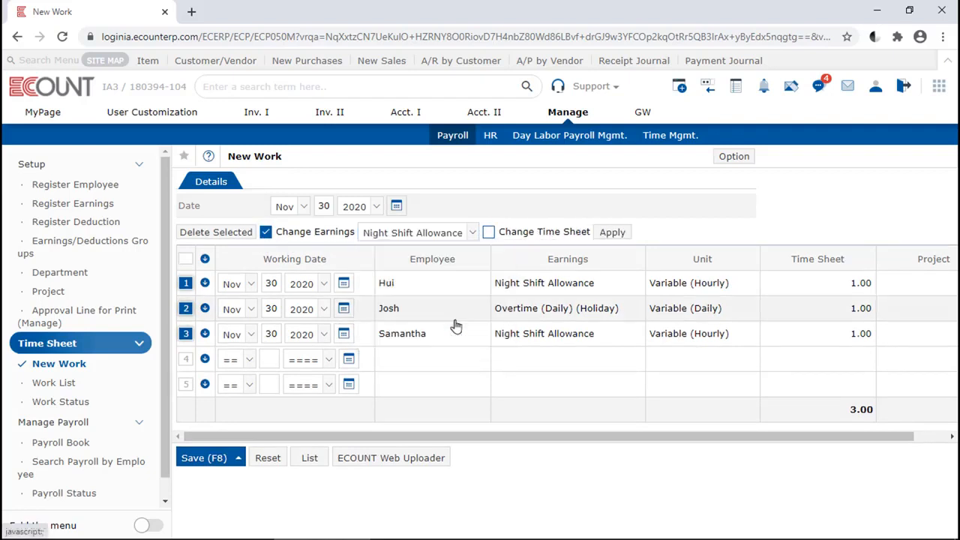
pyautogui.click(612, 233)
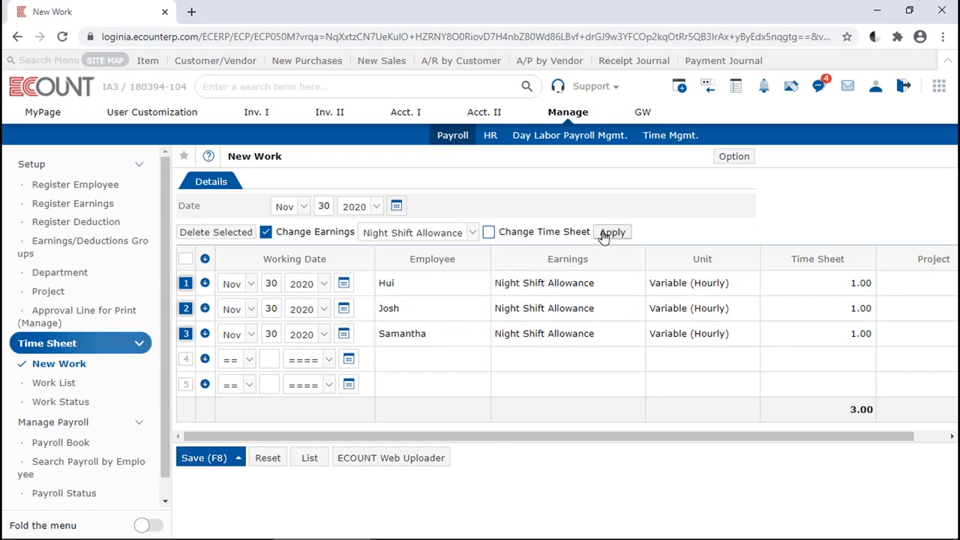
# Batch-change the time sheet value of the selected rows to 2 and save the new work entry
pyautogui.click(518, 237)
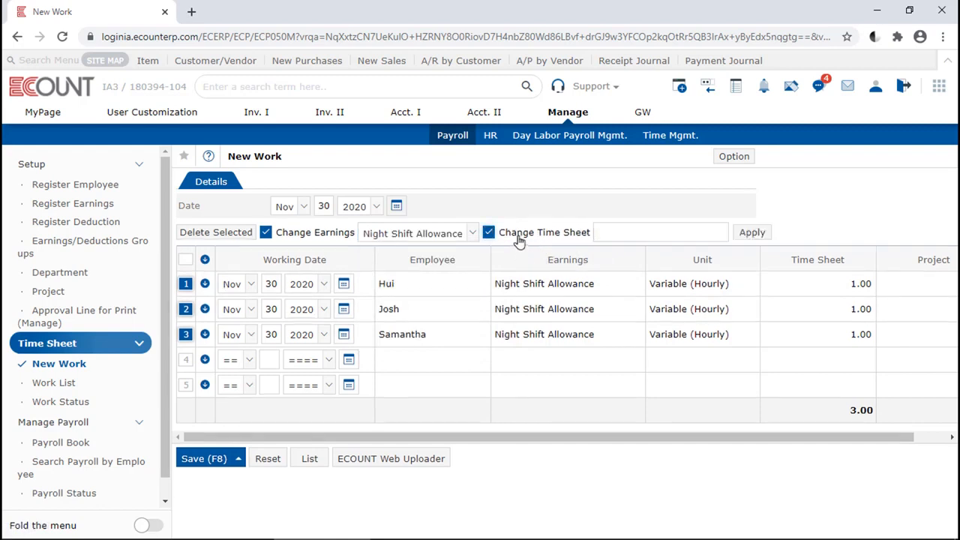
pyautogui.click(629, 231)
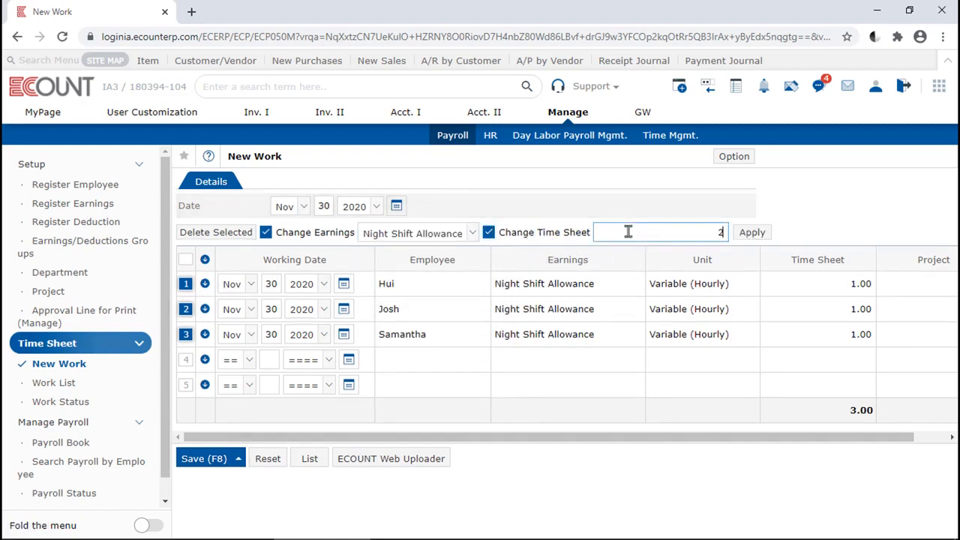
pyautogui.click(752, 234)
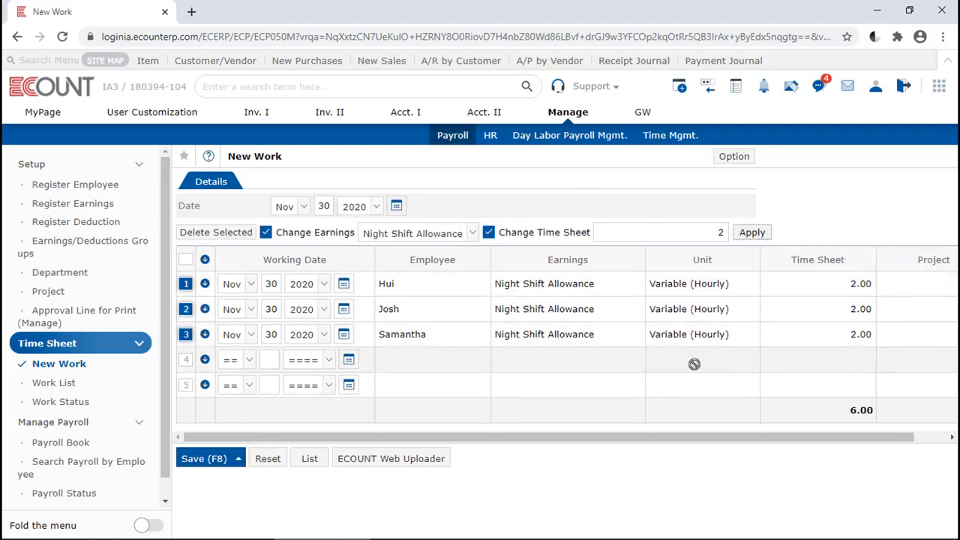
pyautogui.moveTo(231, 414); pyautogui.dragTo(222, 447)
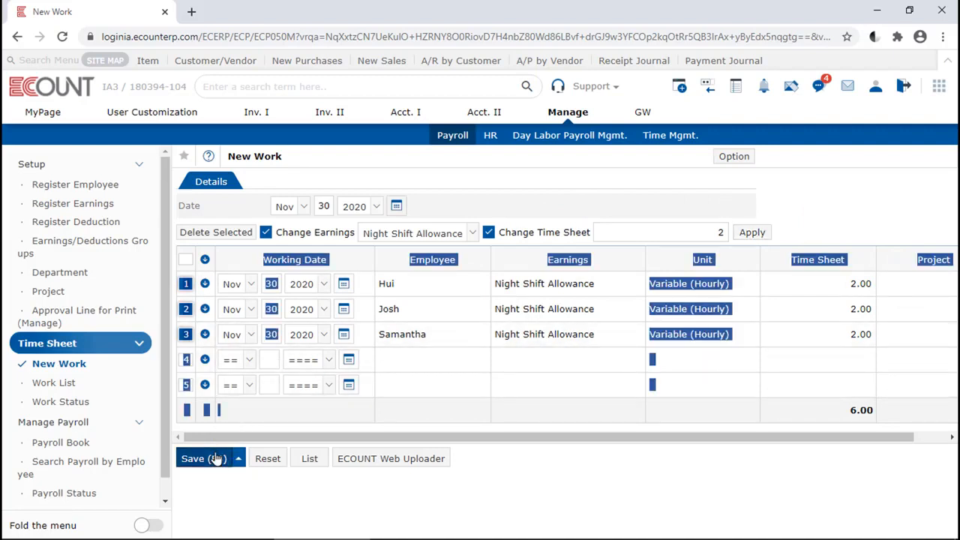
pyautogui.click(216, 459)
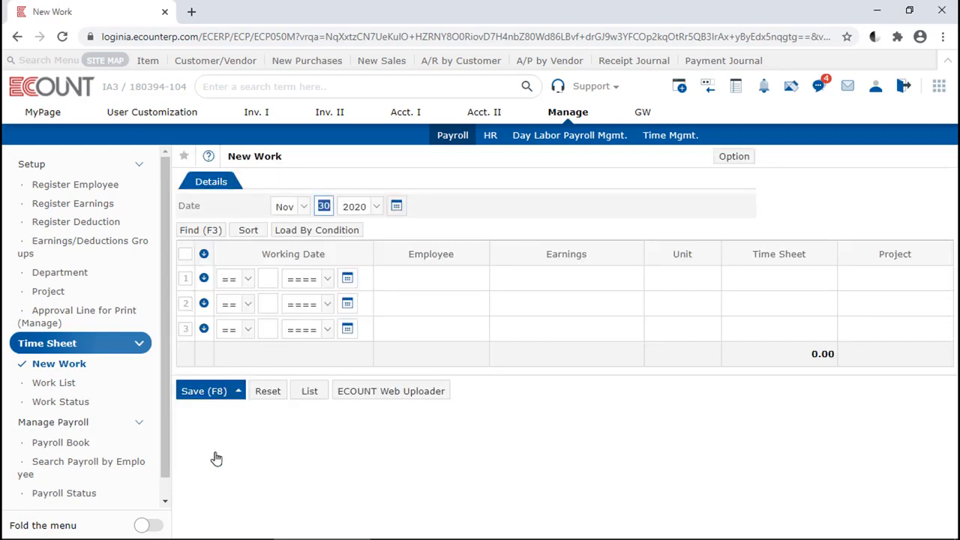
# List the previous month's entries in the Work List, view voucher 11/30/2020 -2, and close it
pyautogui.click(72, 384)
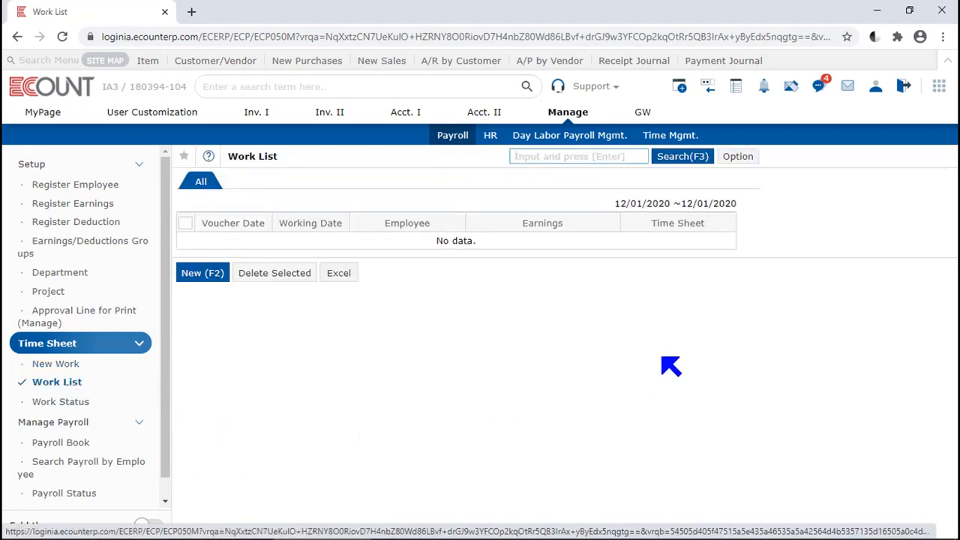
pyautogui.click(682, 166)
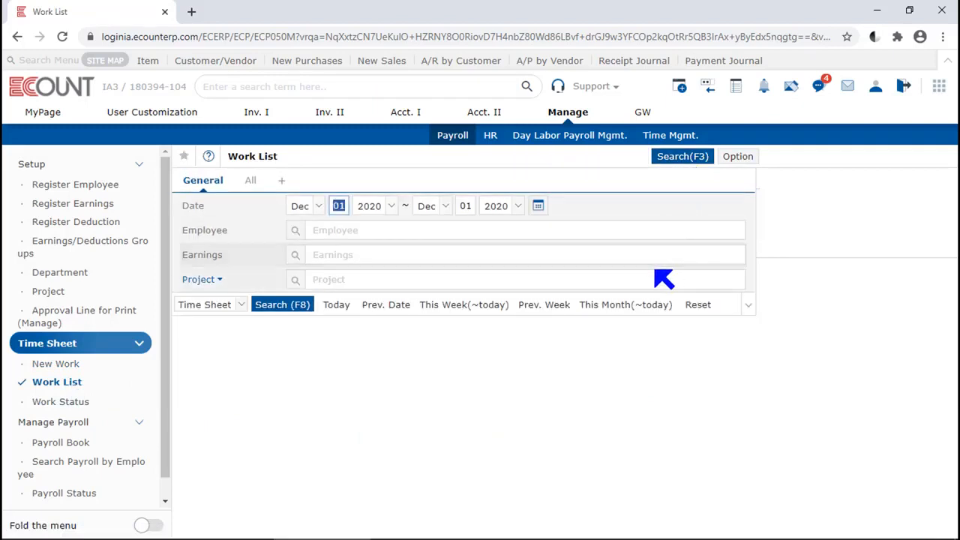
pyautogui.click(748, 312)
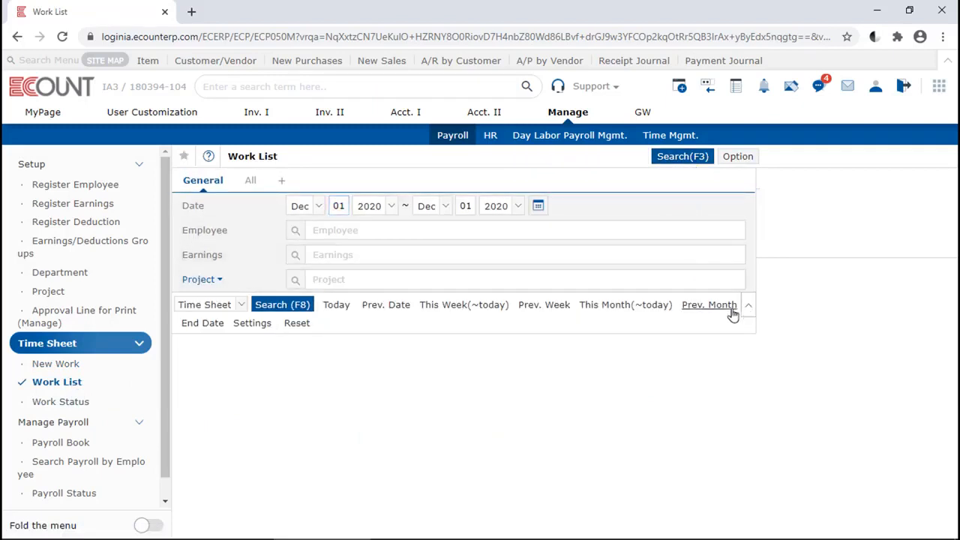
pyautogui.click(729, 308)
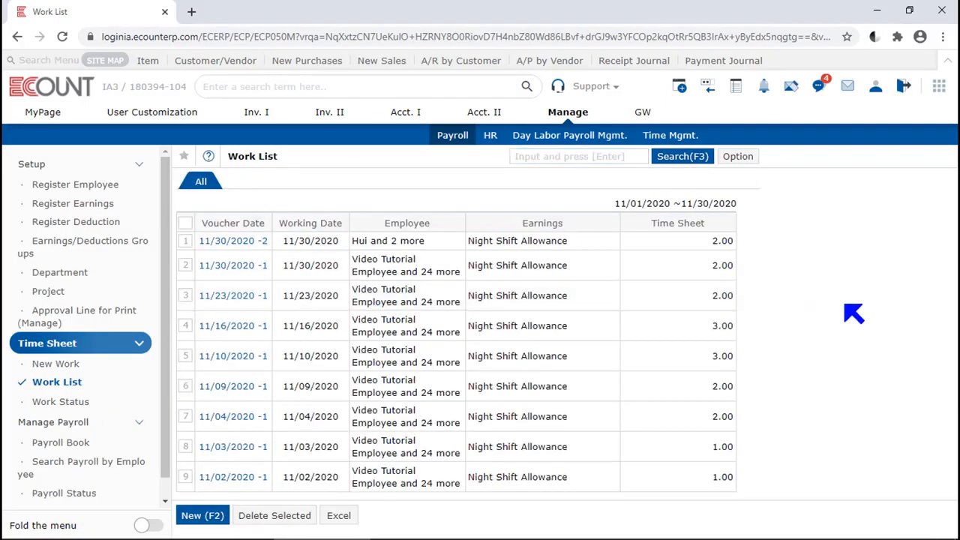
pyautogui.moveTo(425, 241); pyautogui.dragTo(327, 242)
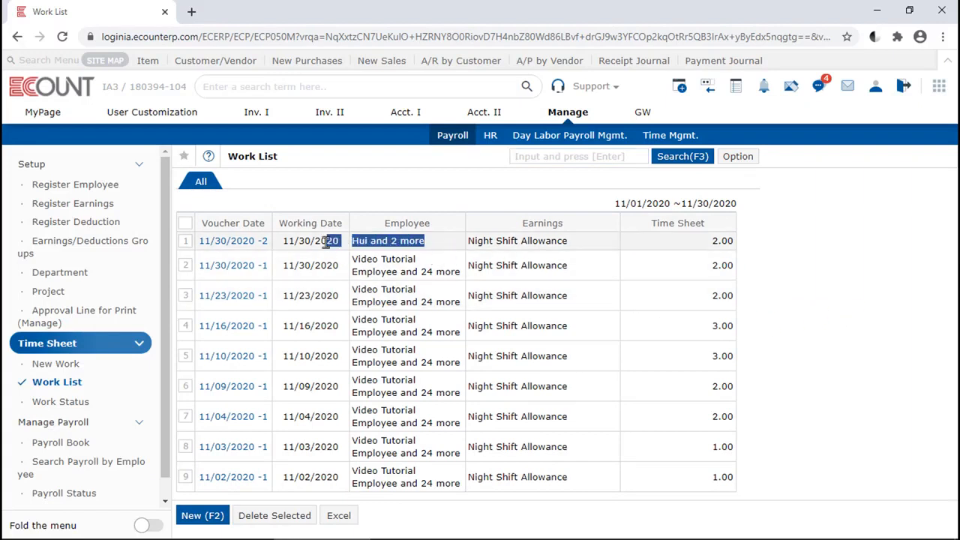
pyautogui.click(246, 242)
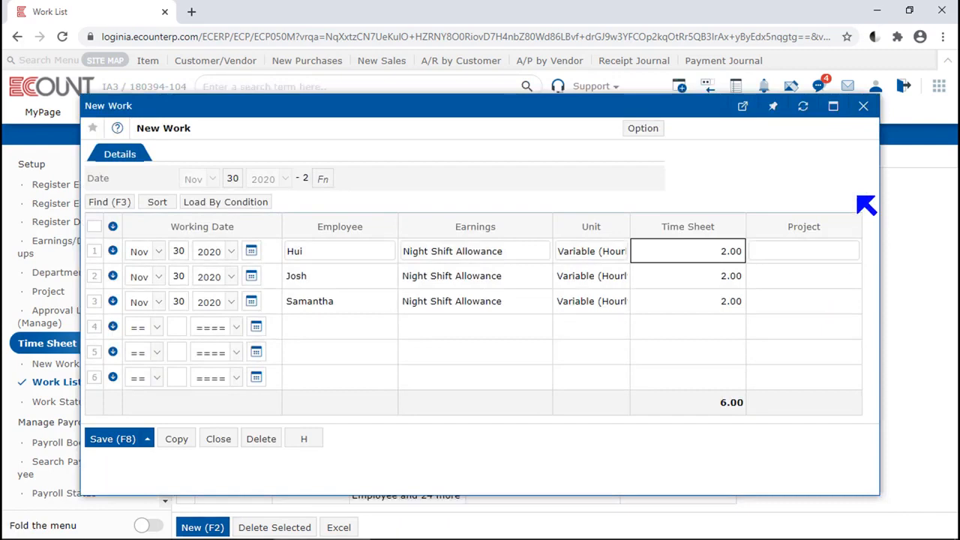
pyautogui.click(864, 111)
# Start another New Work entry and set the Load By Condition employee filter to the three Purchasing employees
pyautogui.click(94, 366)
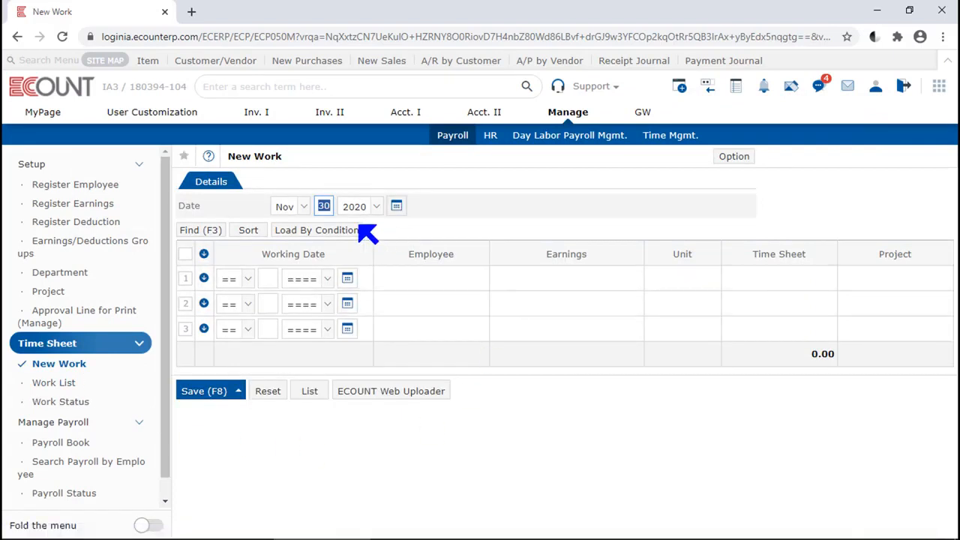
pyautogui.click(338, 231)
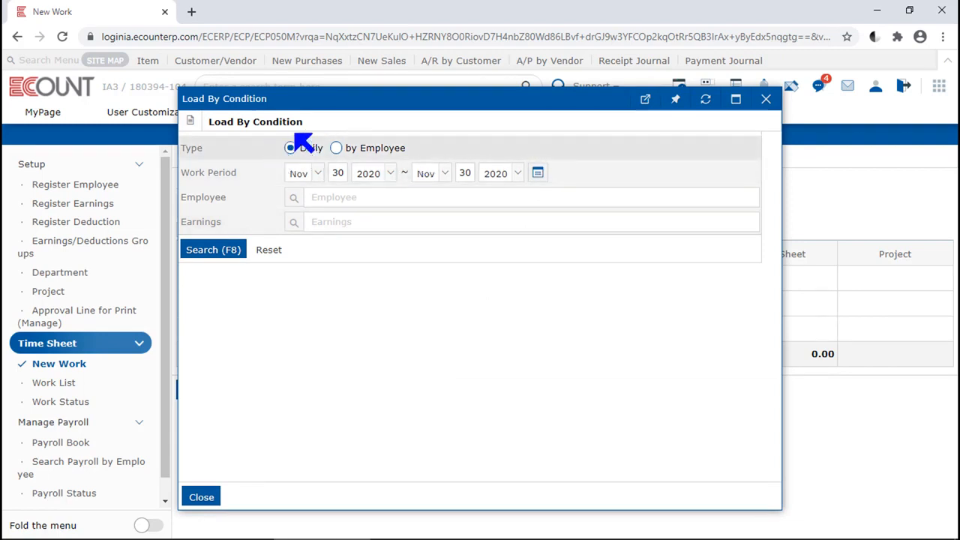
pyautogui.click(382, 154)
pyautogui.click(294, 199)
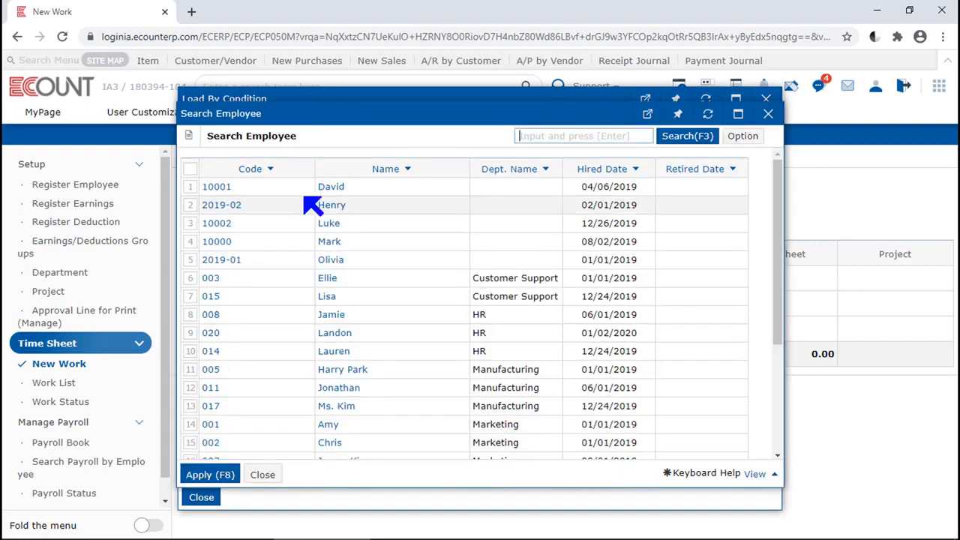
pyautogui.click(507, 175)
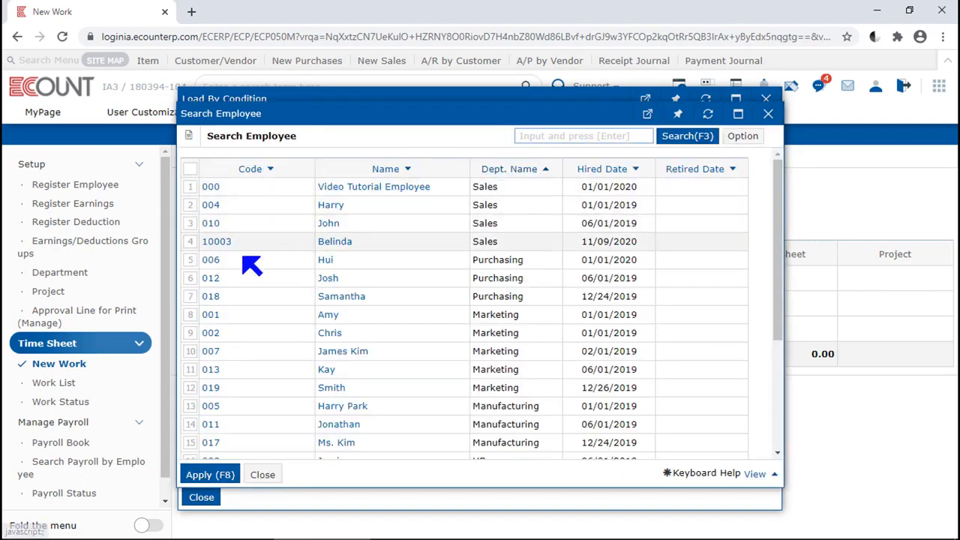
pyautogui.click(191, 261)
pyautogui.click(190, 297)
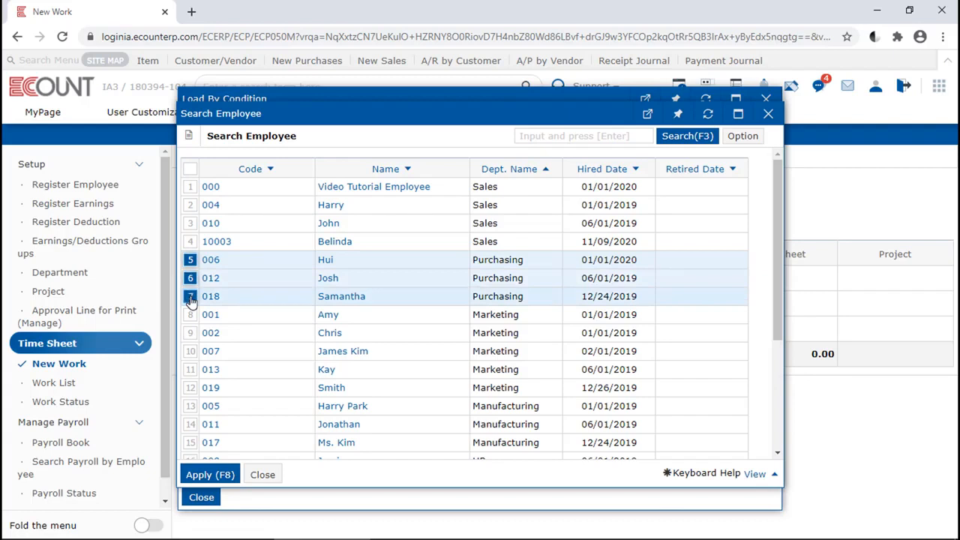
pyautogui.press('F8')
# Search the work period Nov 1 to Nov 30, 2020, review the daily rows per employee, and close Load By Condition
pyautogui.click(532, 173)
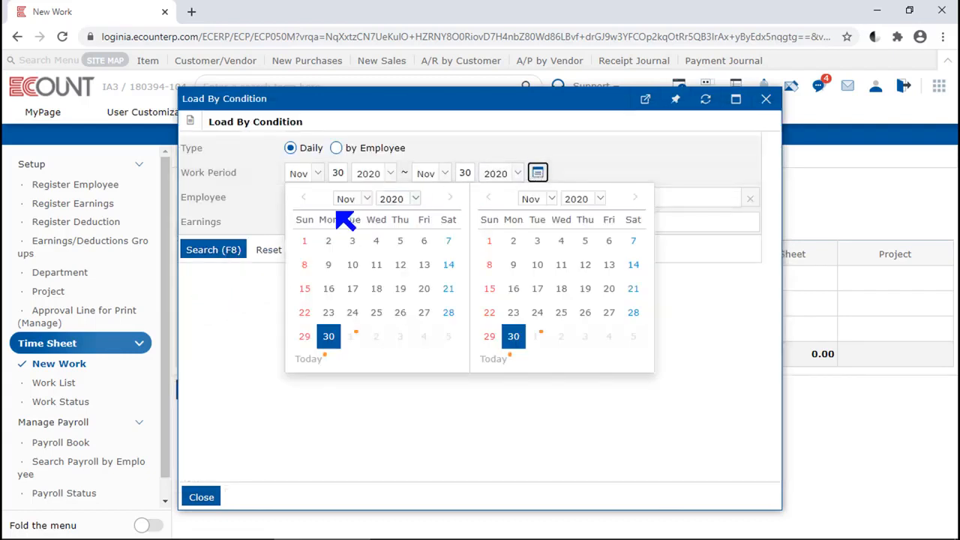
pyautogui.click(304, 241)
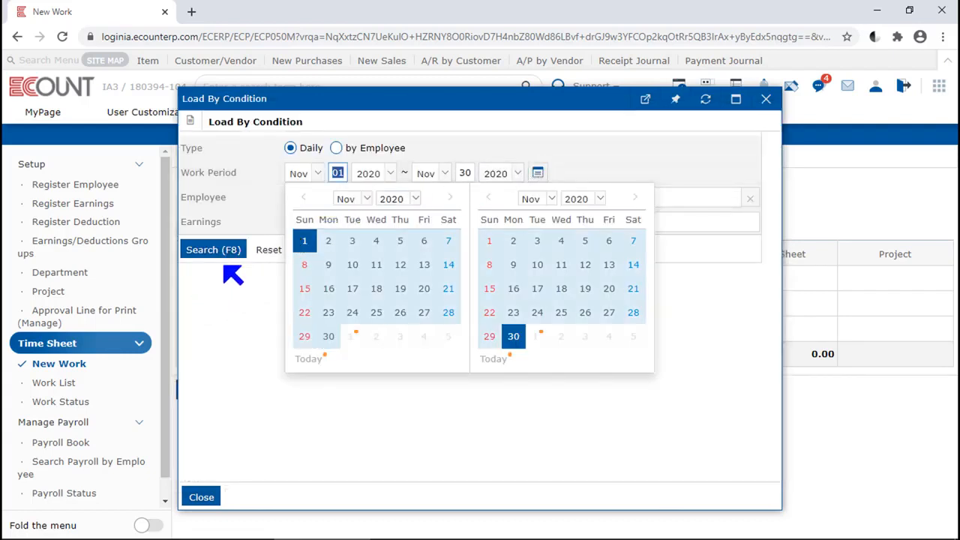
pyautogui.click(215, 258)
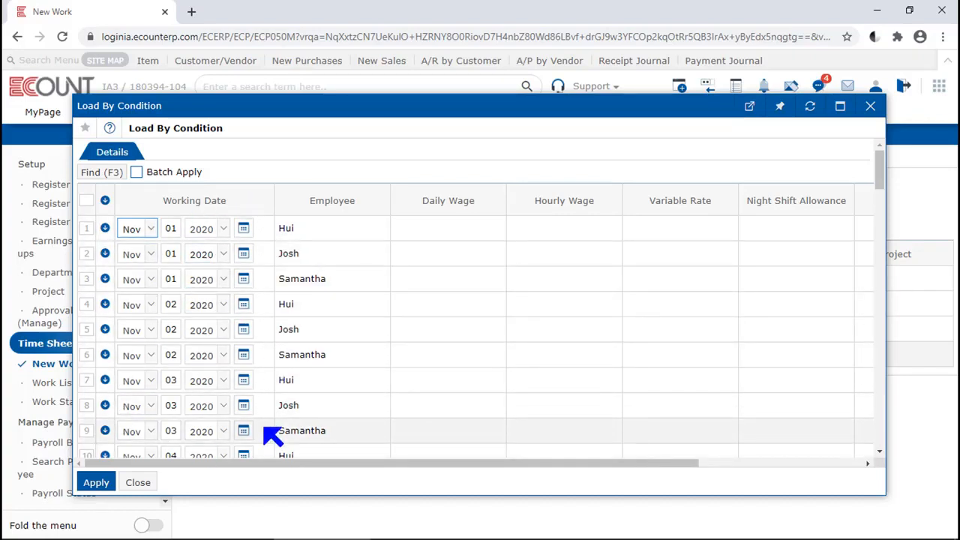
pyautogui.scroll(-3, 273, 435)
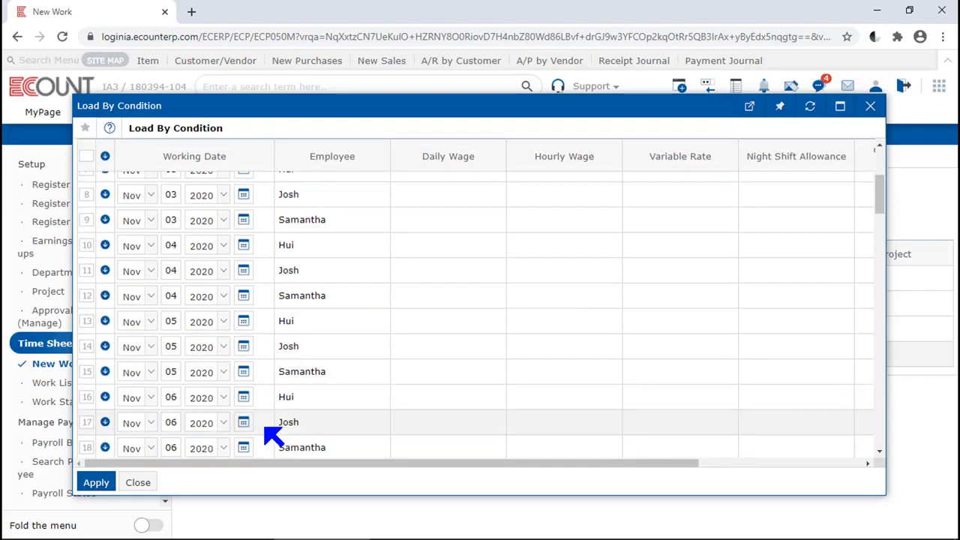
pyautogui.click(870, 106)
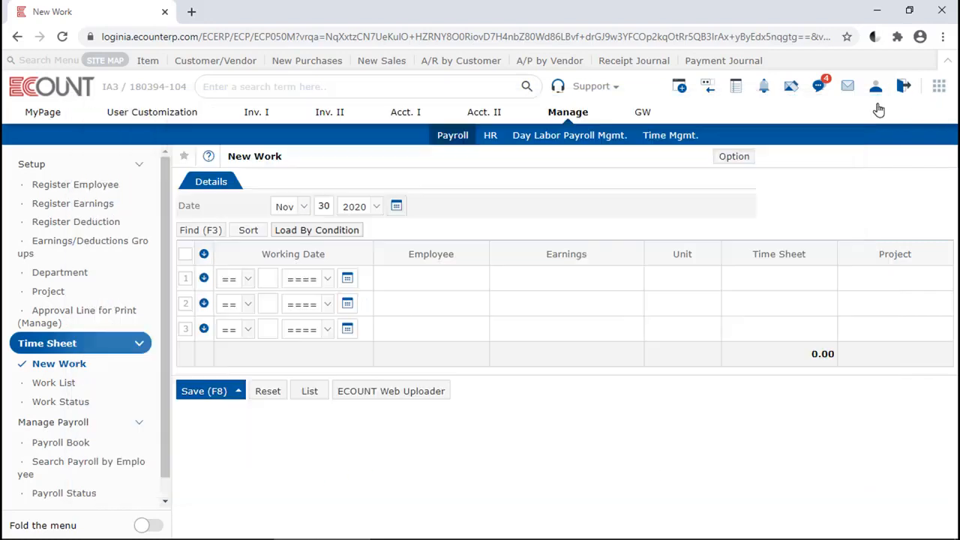
# Run Load By Condition by Employee for the three Purchasing employees, picking them from the employee list sorted by department name
pyautogui.click(319, 229)
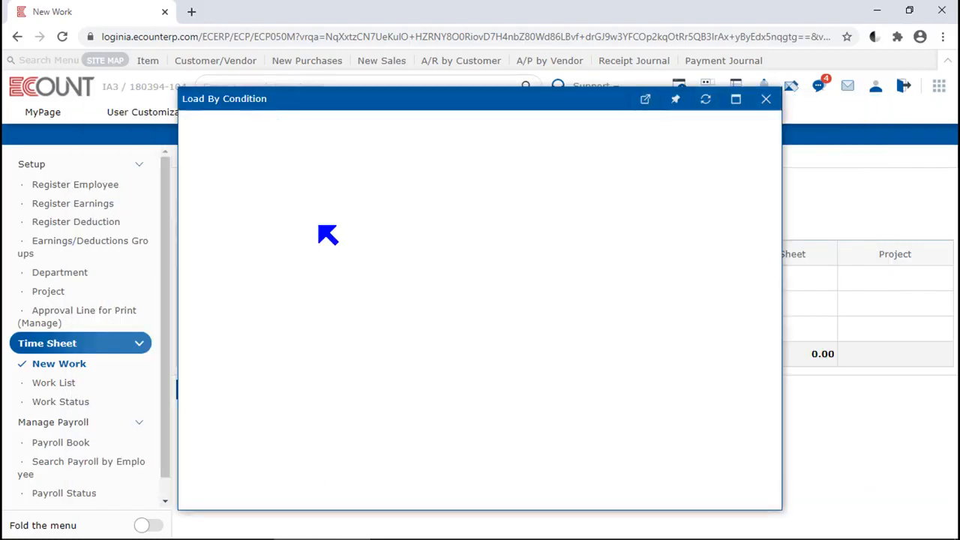
pyautogui.click(384, 152)
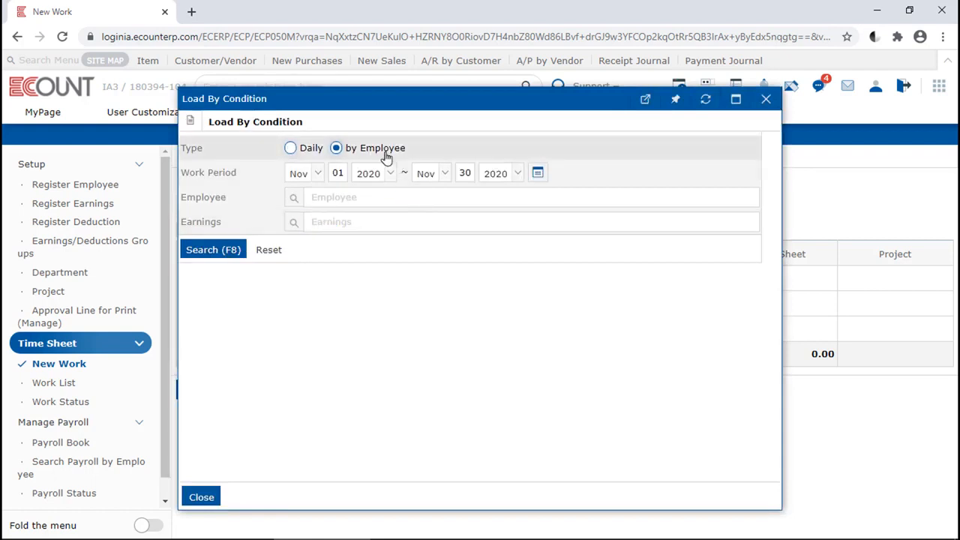
pyautogui.click(294, 199)
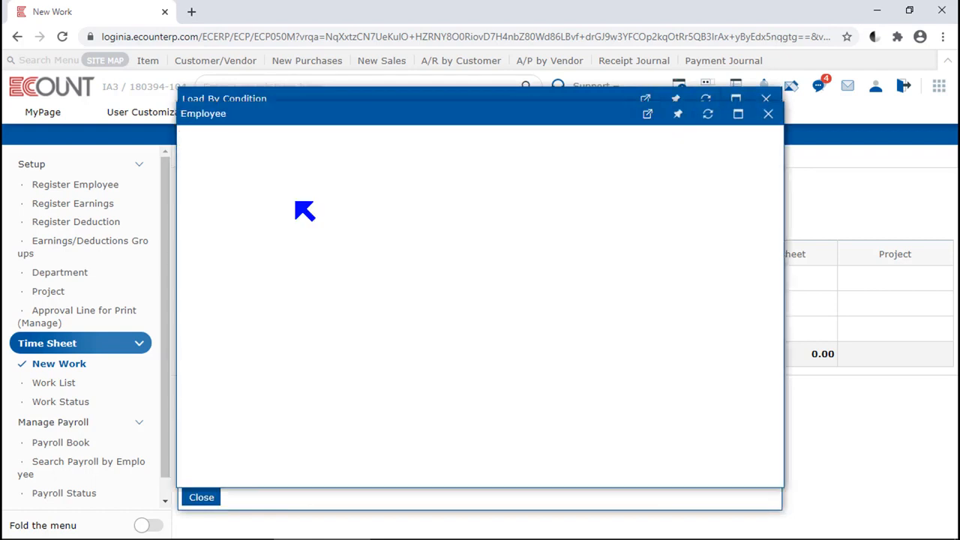
pyautogui.click(483, 174)
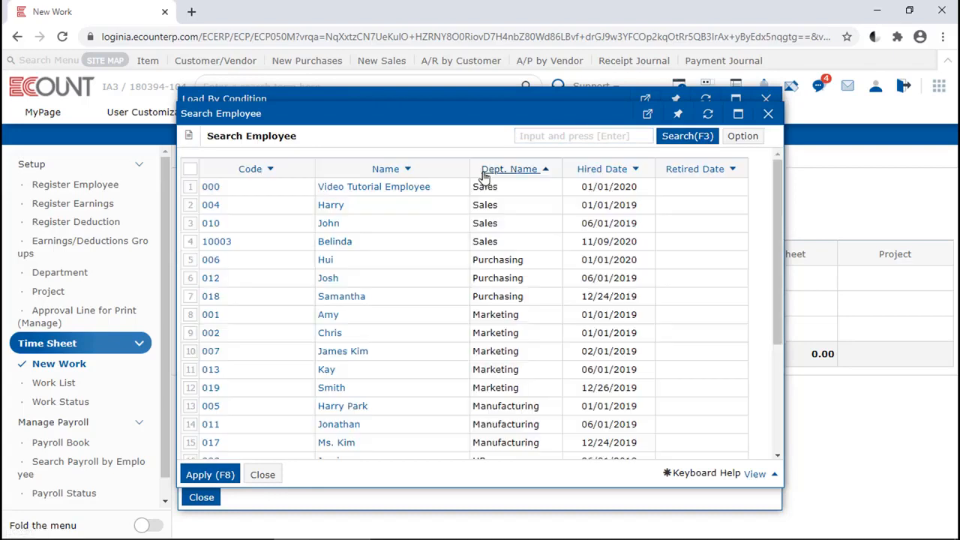
pyautogui.click(191, 261)
pyautogui.keyDown('shift'); pyautogui.click(191, 297); pyautogui.keyUp('shift')
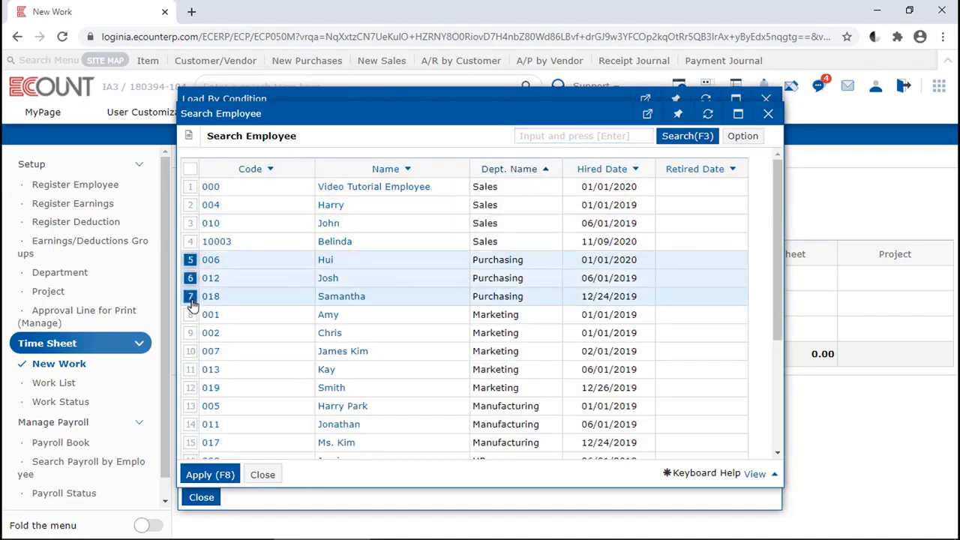
pyautogui.press('F8')
pyautogui.press('F8')
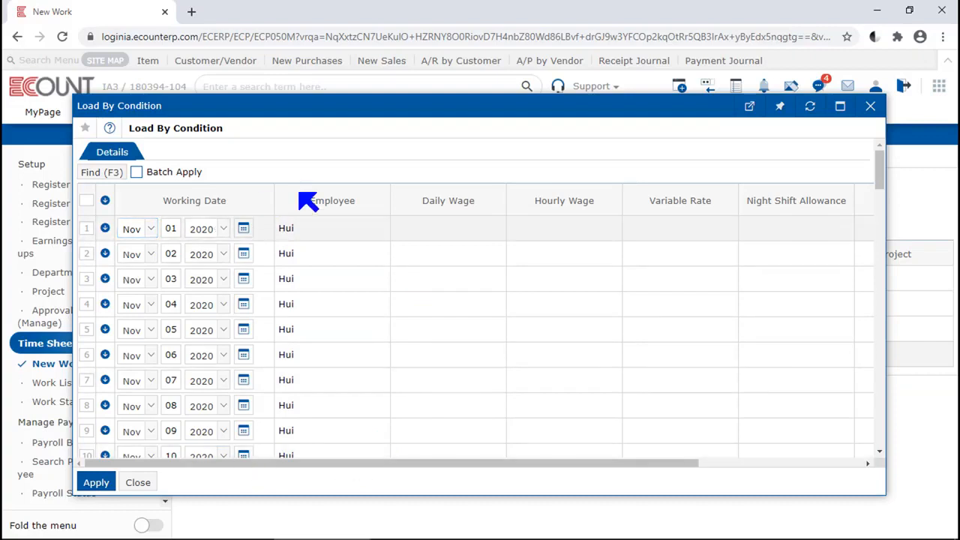
# Review the daily November rows per employee and the earnings columns through Project, and close Load By Condition without applying
pyautogui.scroll(-6, 874, 274)
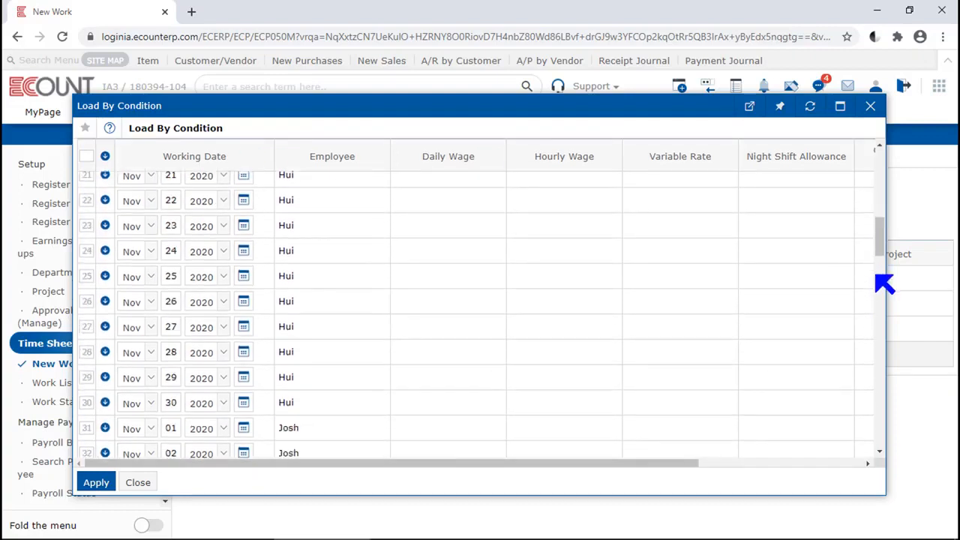
pyautogui.scroll(-3, 879, 279)
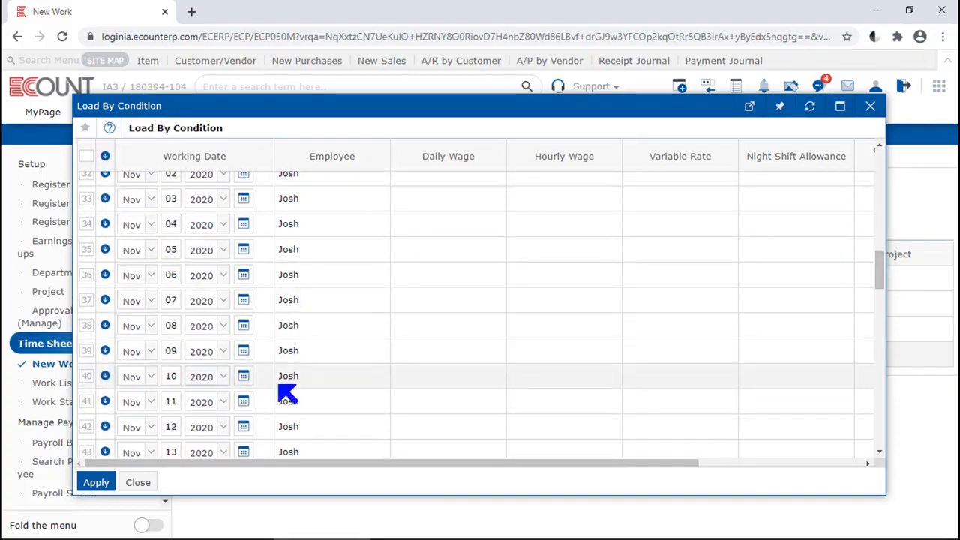
pyautogui.scroll(-6, 882, 383)
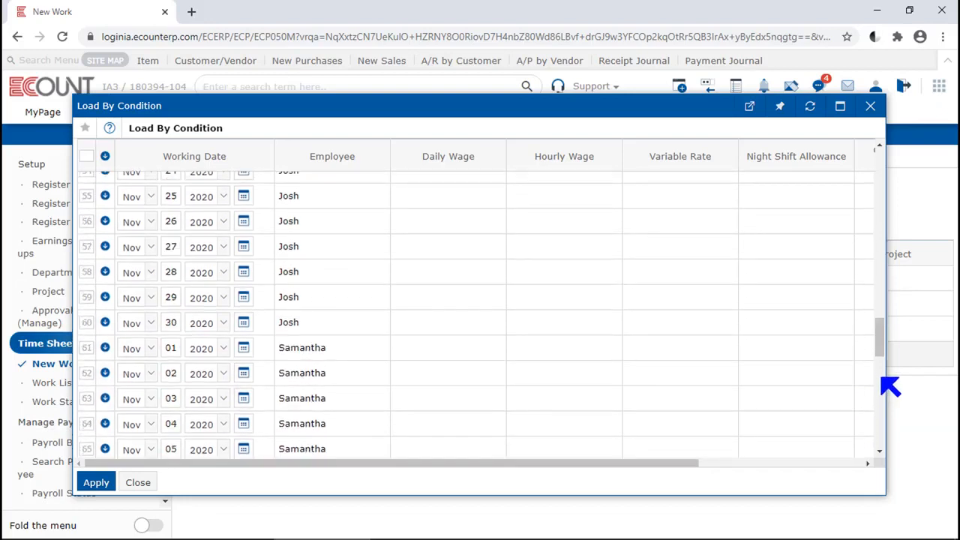
pyautogui.scroll(-3, 884, 386)
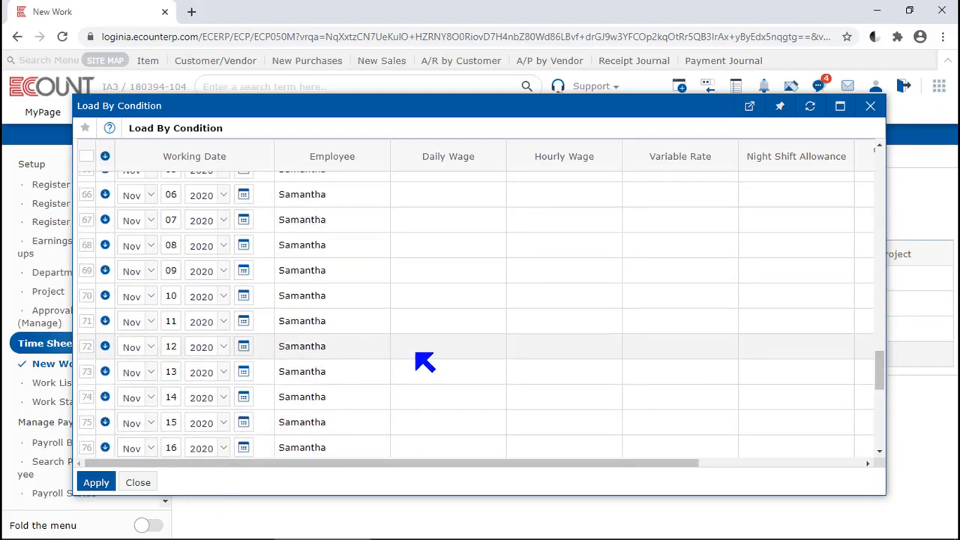
pyautogui.click(705, 464)
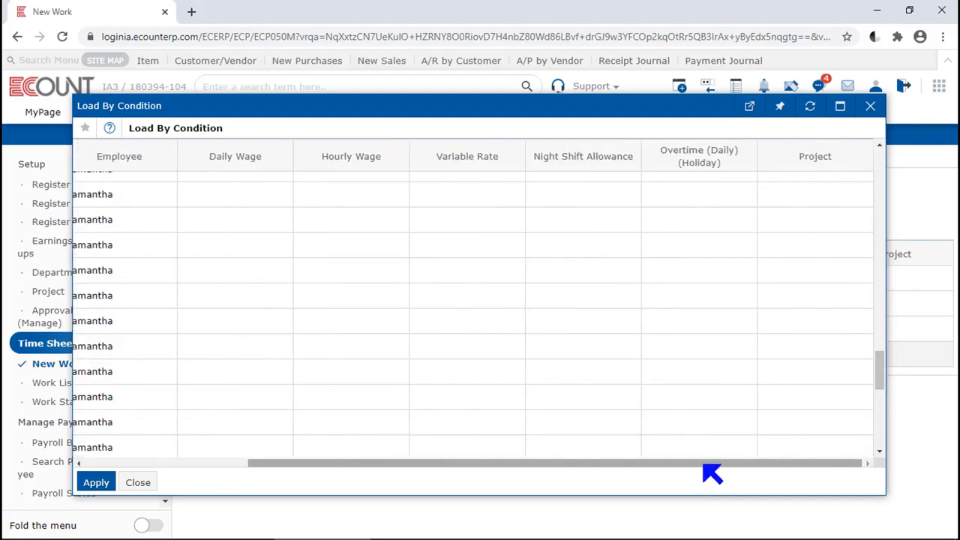
pyautogui.moveTo(705, 466); pyautogui.dragTo(375, 482)
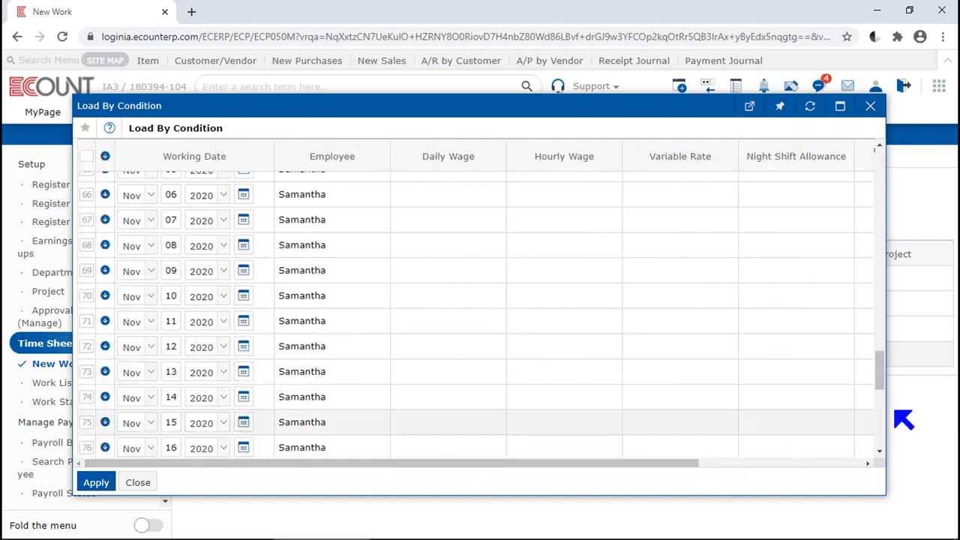
pyautogui.moveTo(885, 373); pyautogui.dragTo(907, 116)
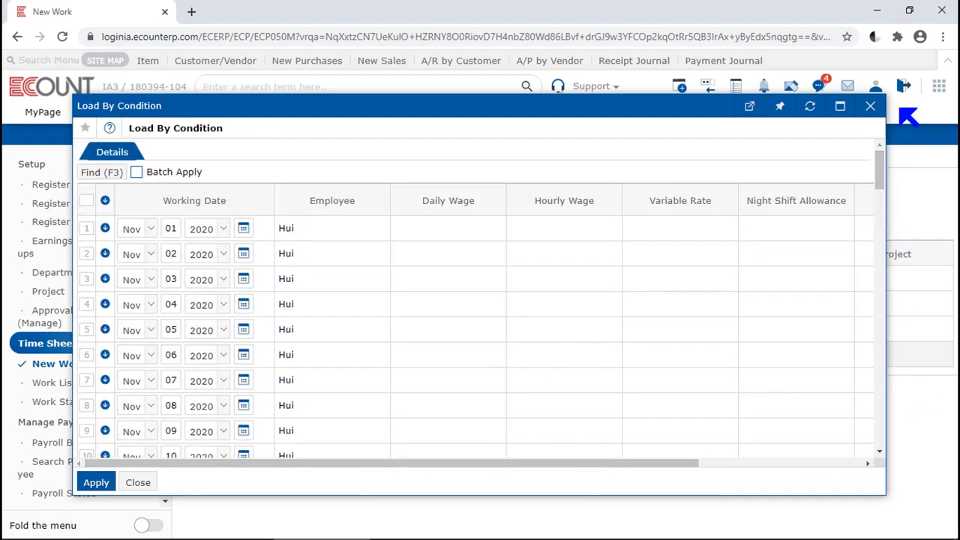
pyautogui.click(870, 106)
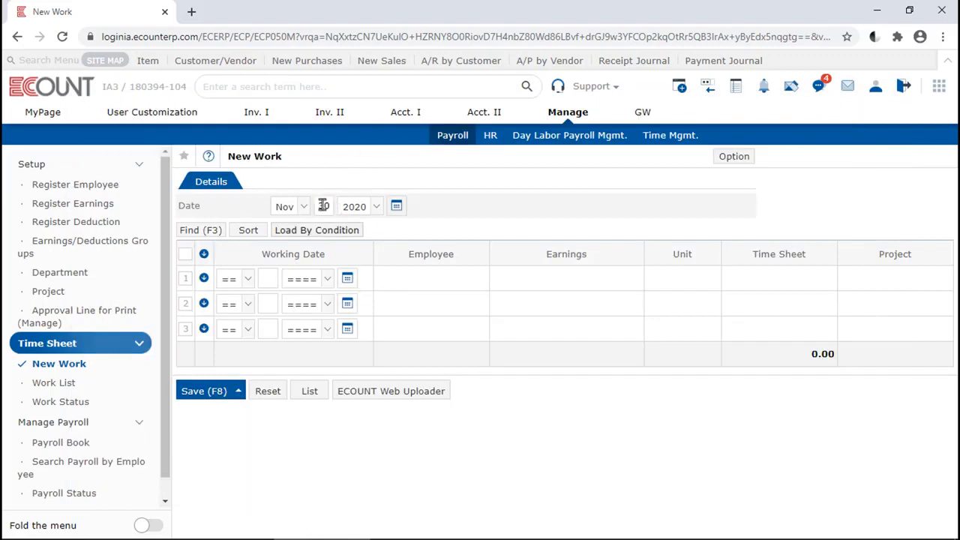
# Reopen Load By Condition by Employee, look up employees with "pur", choose all three Purchasing employees, and run the search
pyautogui.click(322, 231)
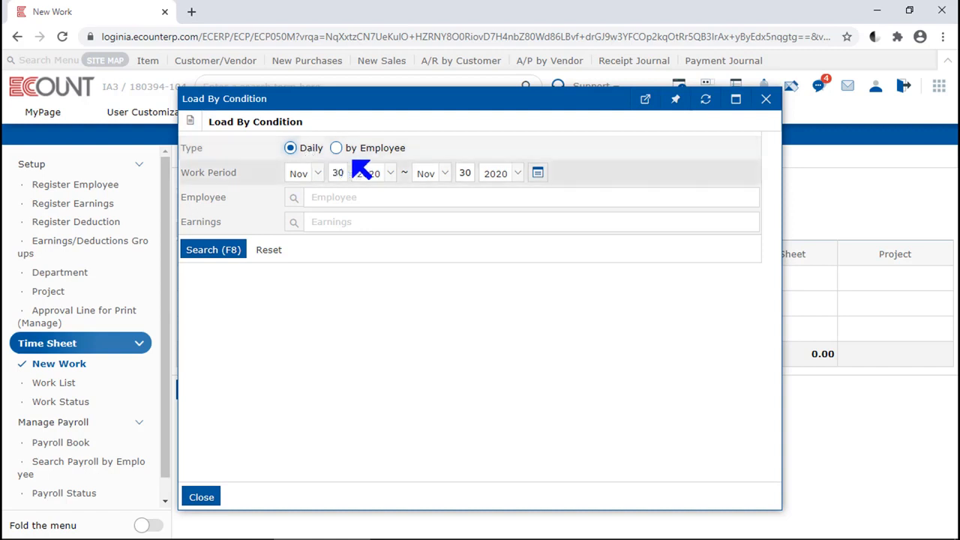
pyautogui.click(382, 153)
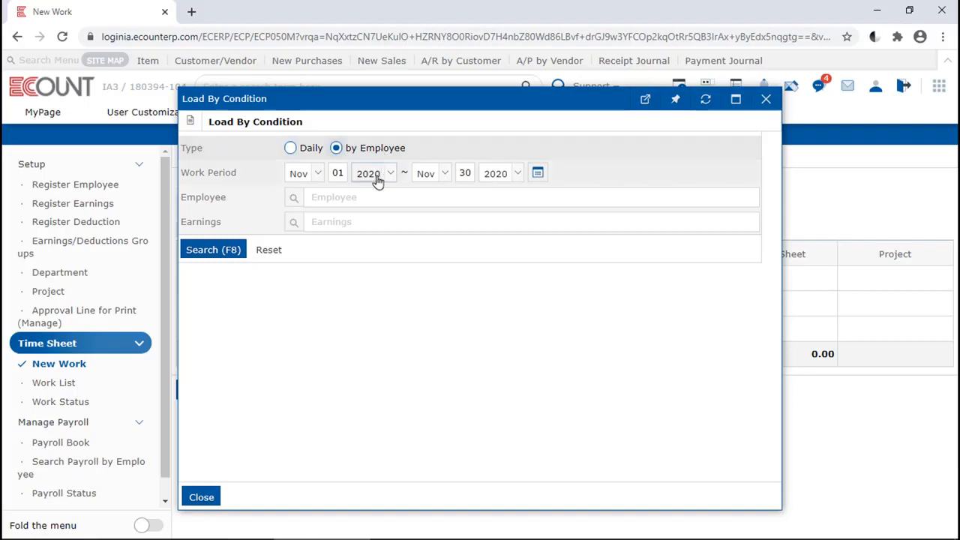
pyautogui.click(341, 196)
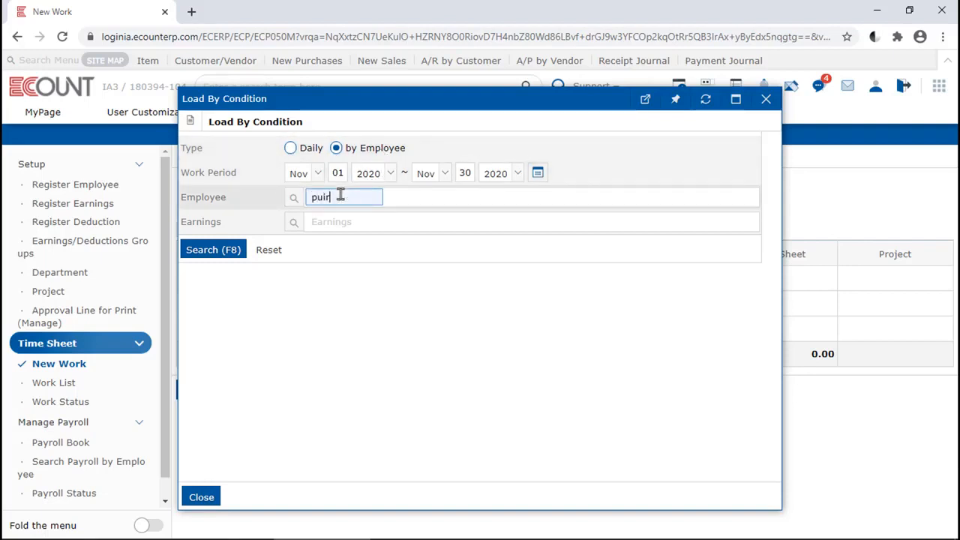
pyautogui.press('Return')
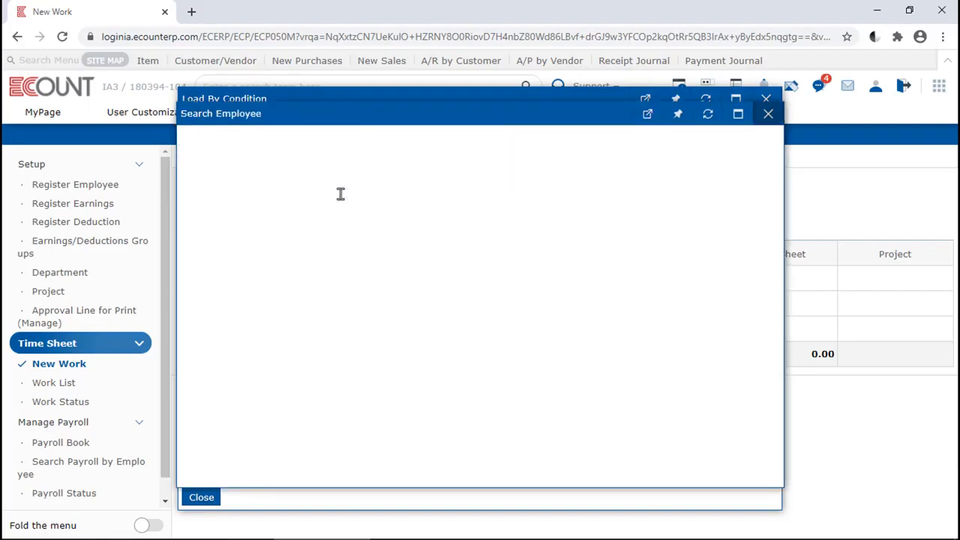
pyautogui.hotkey('ctrl', 'a')
pyautogui.write('pui')
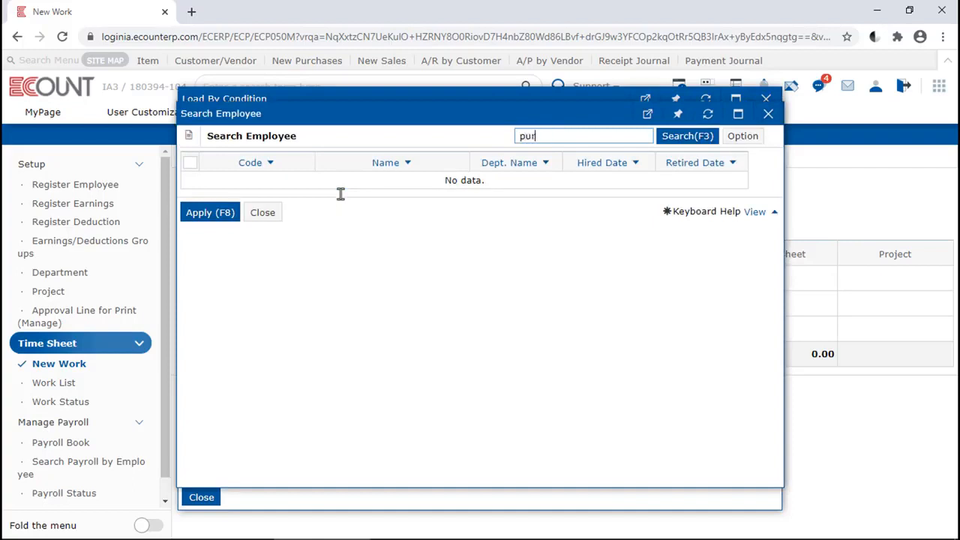
pyautogui.write('r')
pyautogui.press('Return')
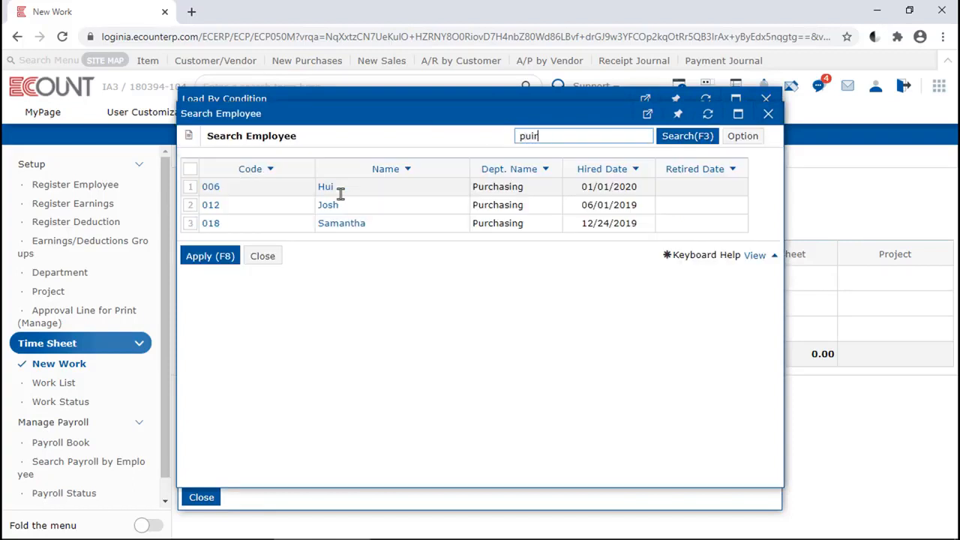
pyautogui.click(186, 172)
pyautogui.press('F8')
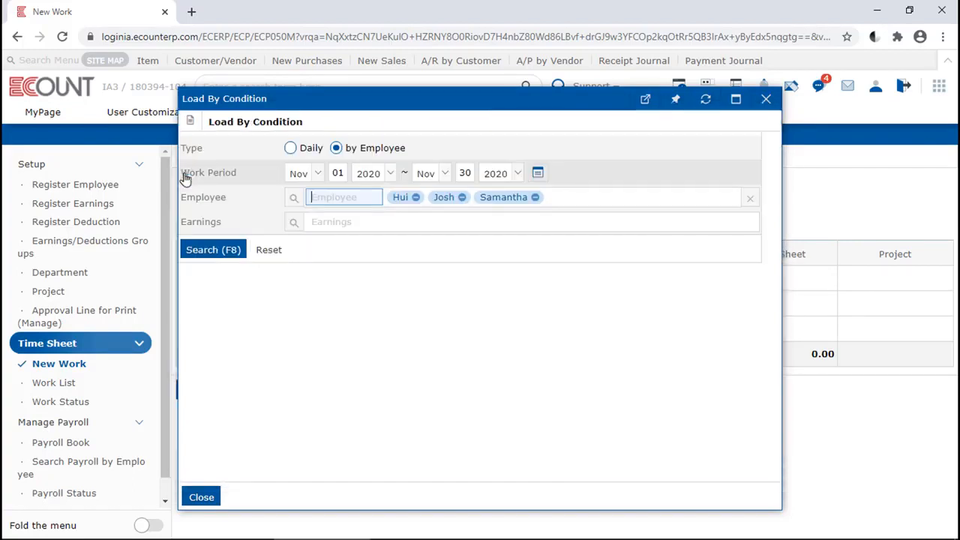
pyautogui.click(204, 253)
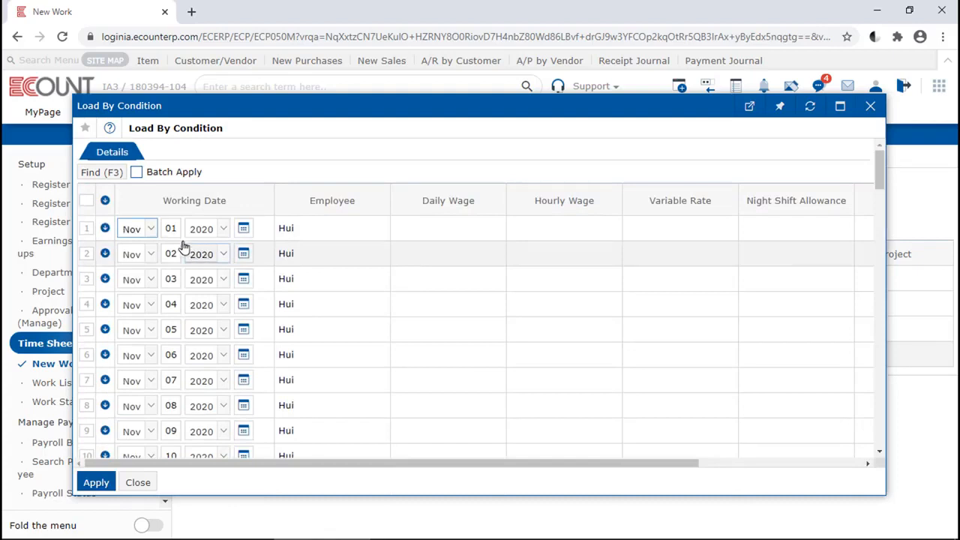
# Select rows 1 to 30, covering the first employee's working dates from Nov 1 to Nov 30, 2020
pyautogui.click(84, 229)
pyautogui.scroll(-3, 364, 325)
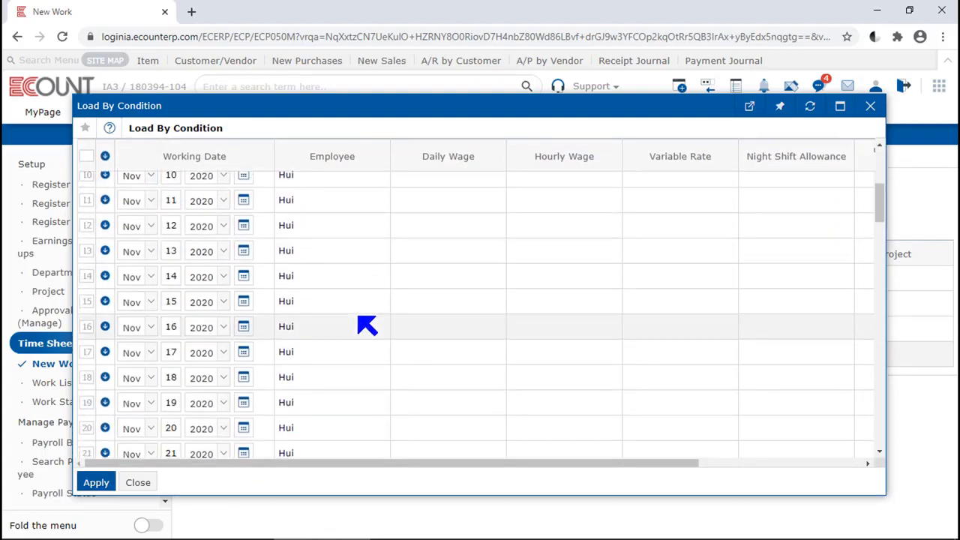
pyautogui.scroll(-6, 364, 325)
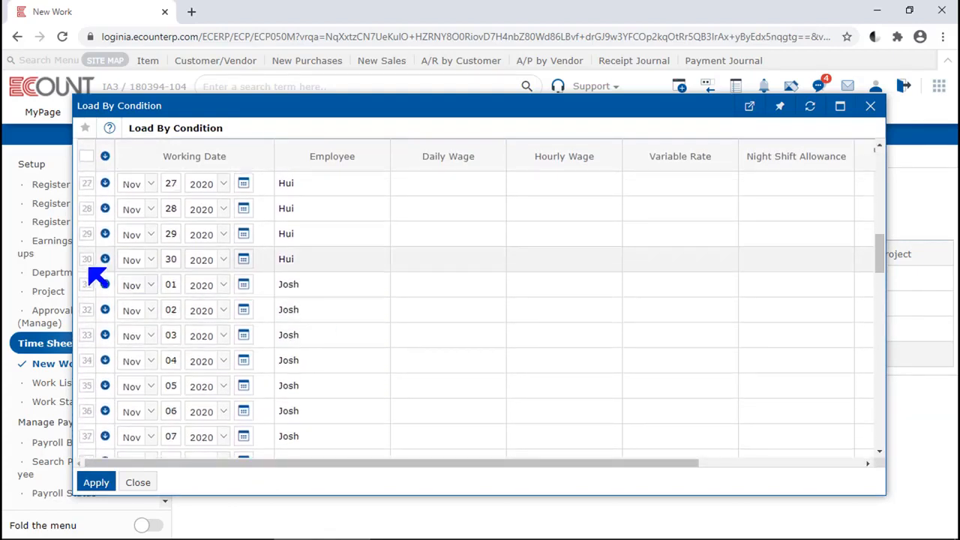
pyautogui.keyDown('shift'); pyautogui.click(87, 260); pyautogui.keyUp('shift')
pyautogui.moveTo(885, 262); pyautogui.dragTo(895, 162)
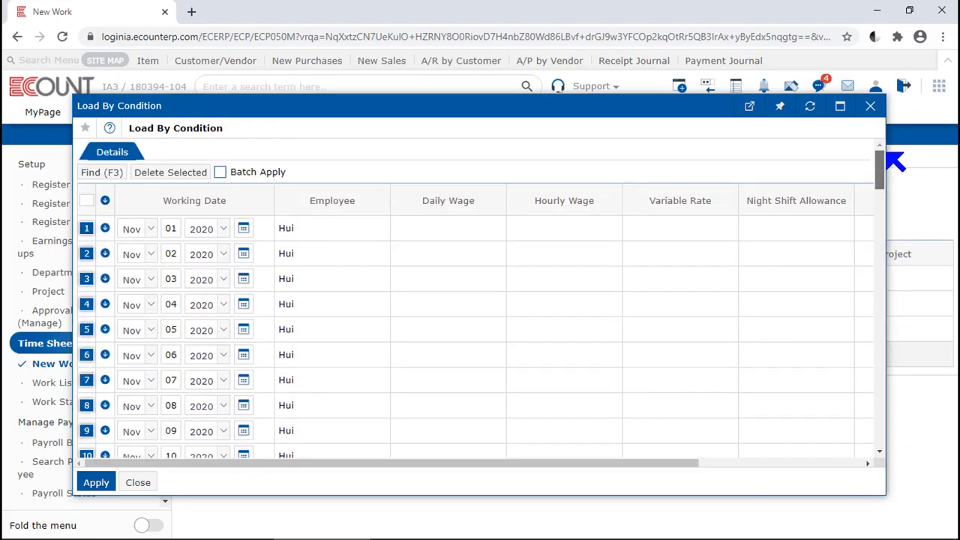
# Batch-apply a Night Shift Allowance value of 3 to all the daily rows of the three employees
pyautogui.click(264, 175)
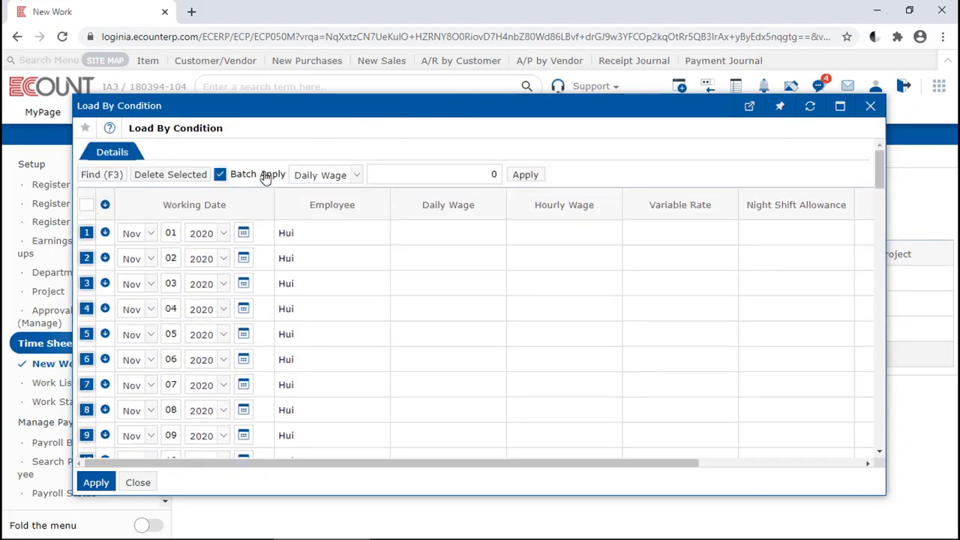
pyautogui.click(326, 178)
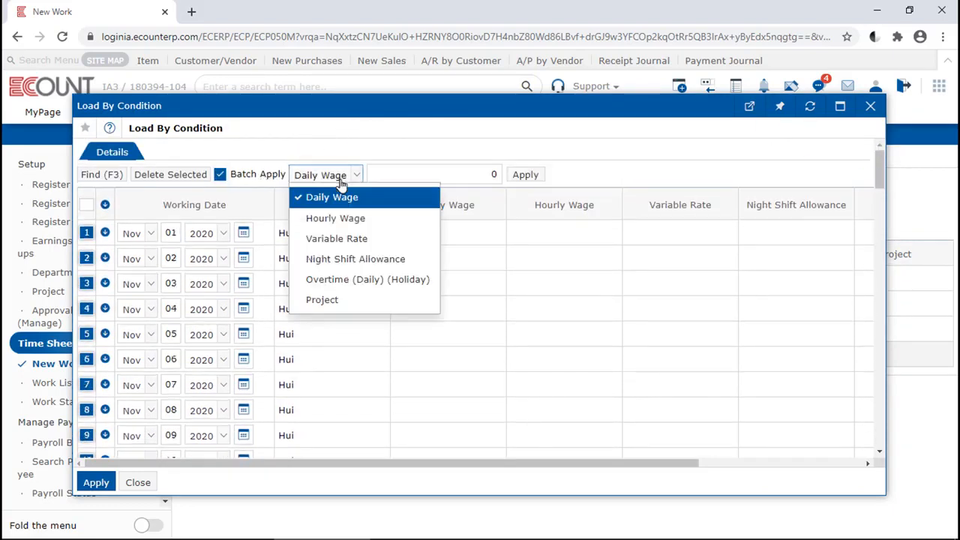
pyautogui.click(386, 259)
pyautogui.click(469, 175)
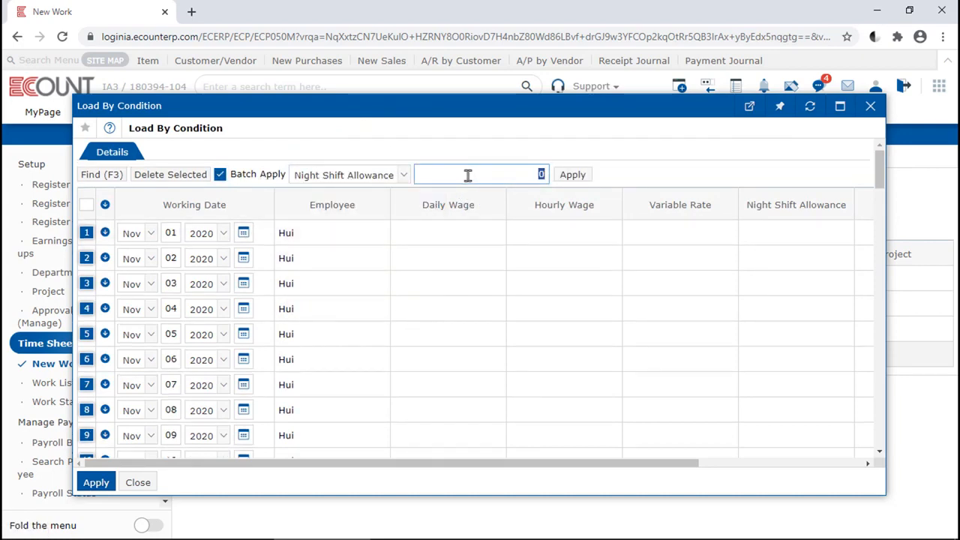
pyautogui.click(572, 177)
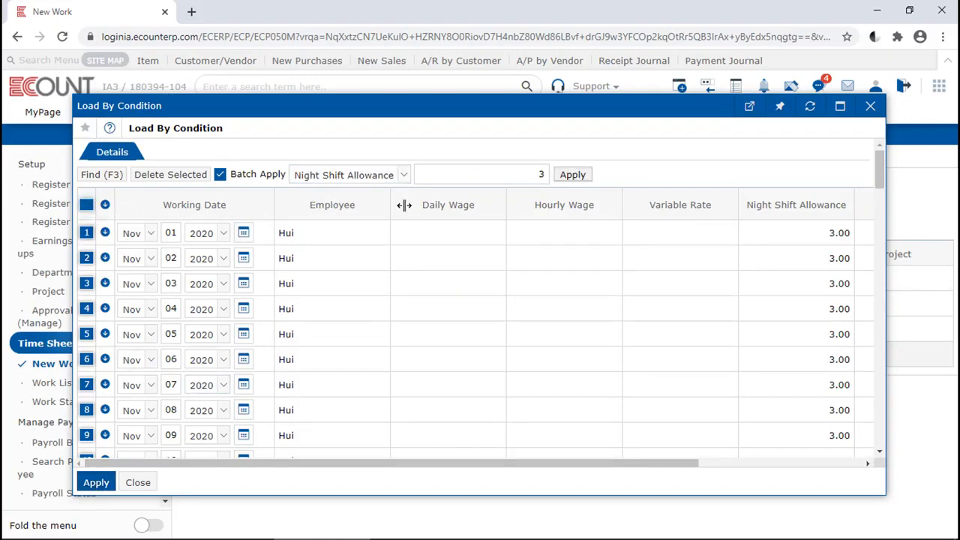
# Bring the filled rows into the New Work entry and save it
pyautogui.click(95, 482)
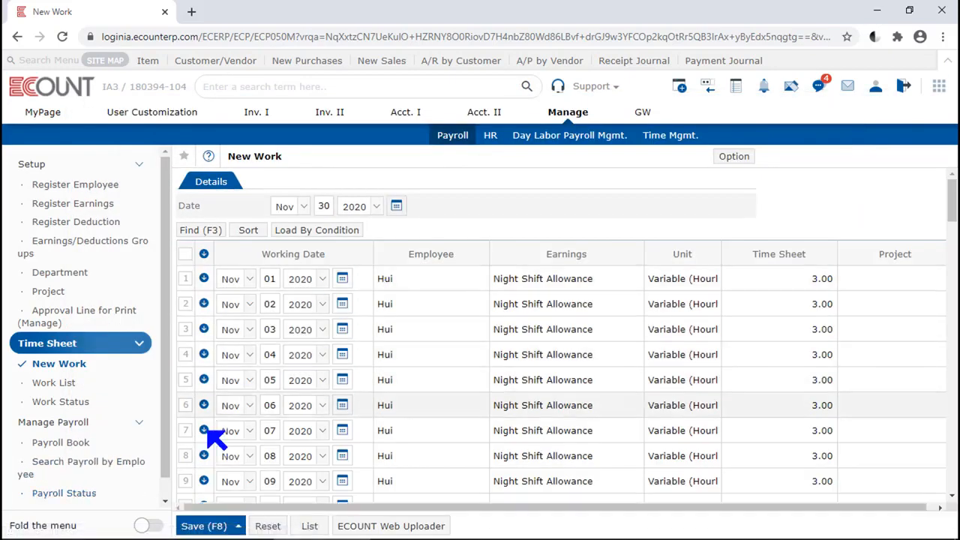
pyautogui.click(191, 526)
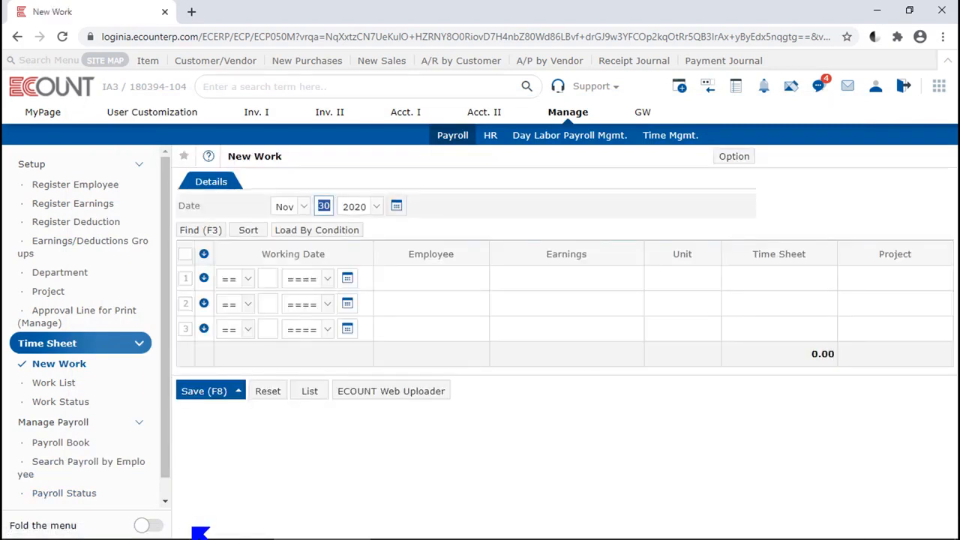
# List the previous month's entries in the Work List to check the saved time sheet
pyautogui.click(71, 385)
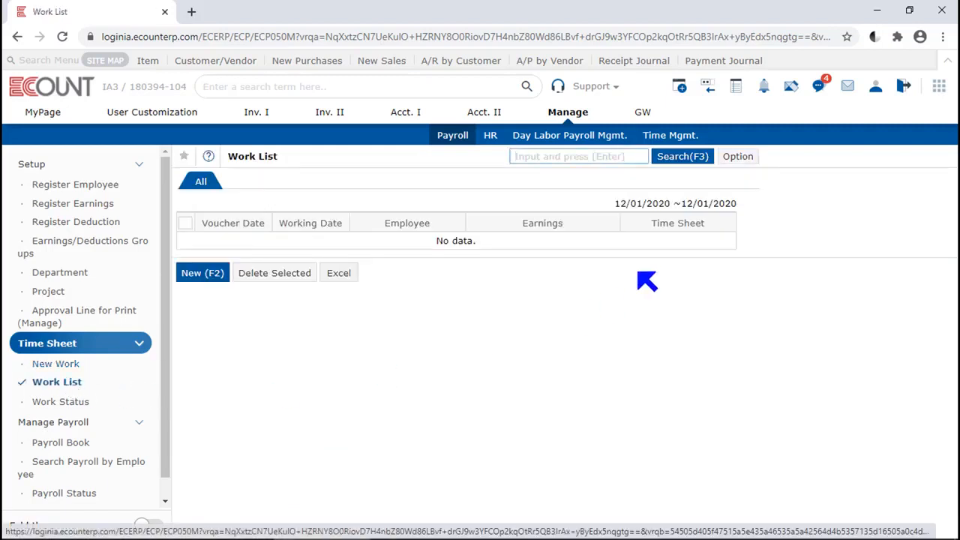
pyautogui.click(679, 156)
pyautogui.click(748, 304)
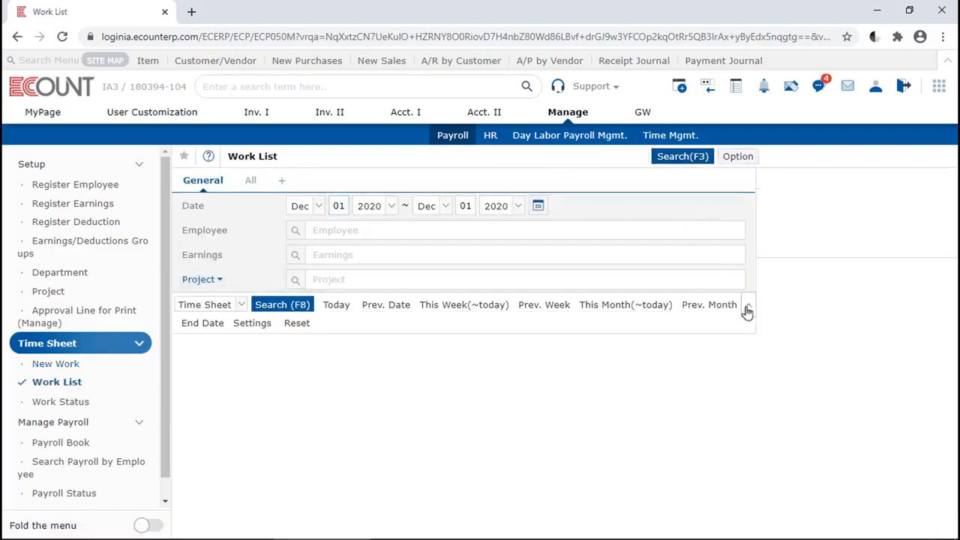
pyautogui.click(724, 312)
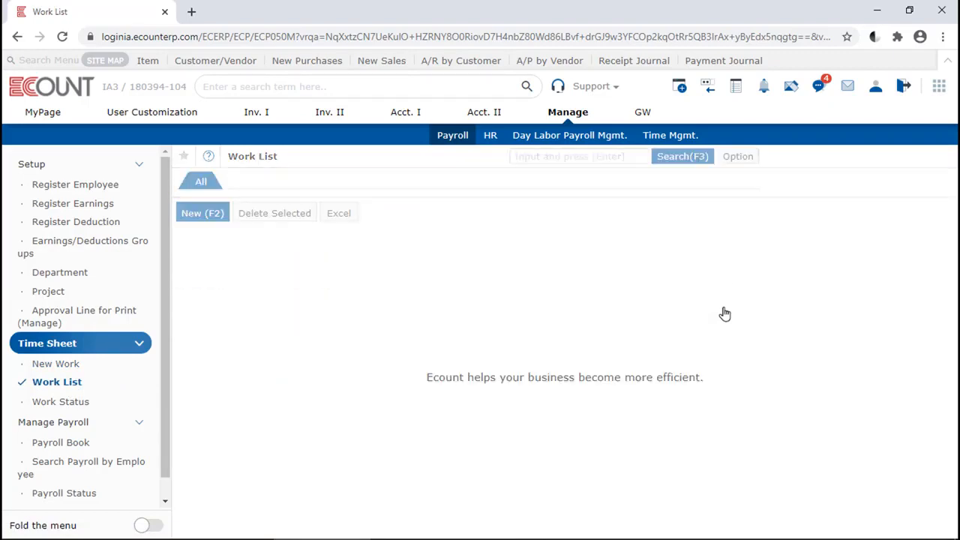
pyautogui.click(856, 236)
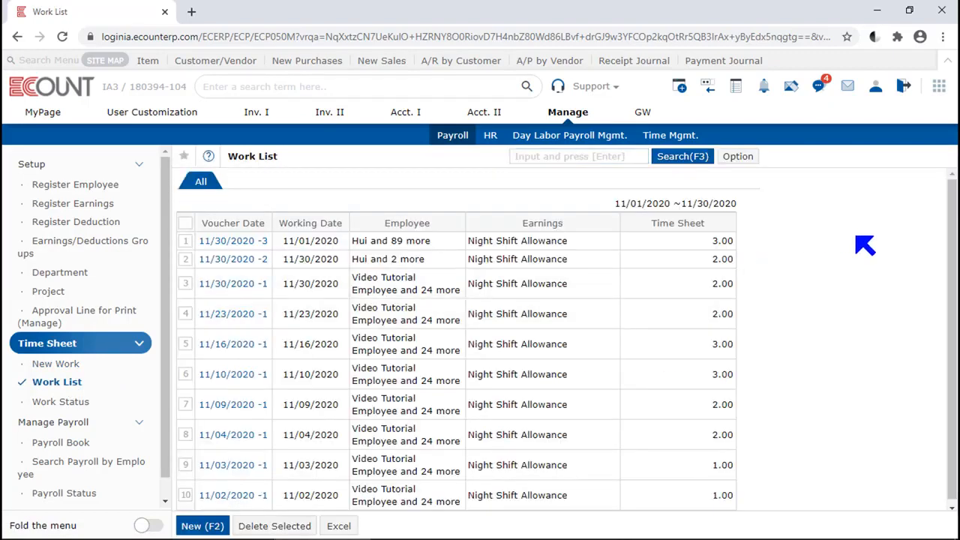
# Open the 11/30/2020 -3 entry, try setting the third employee's Nov 7 time sheet value to 4, and close it without saving
pyautogui.click(248, 242)
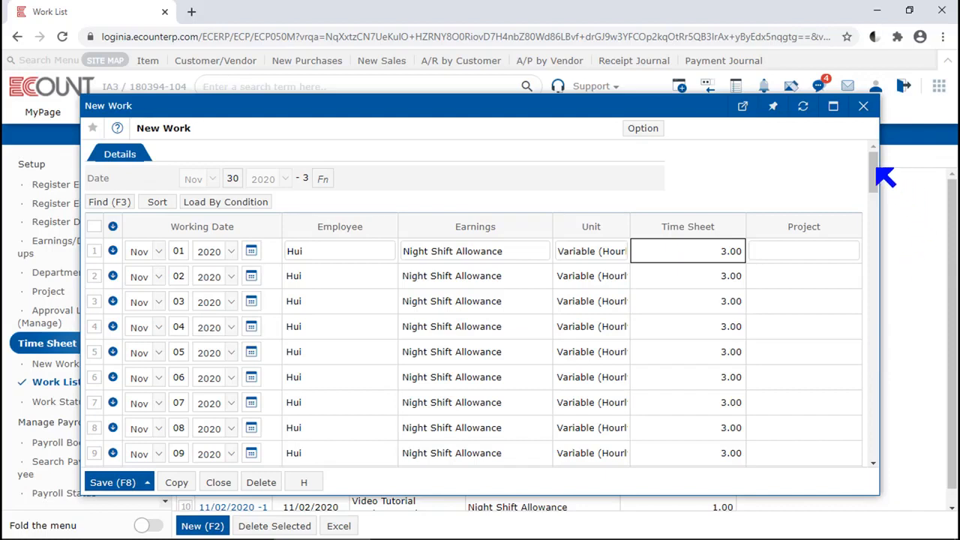
pyautogui.moveTo(875, 170); pyautogui.dragTo(874, 368)
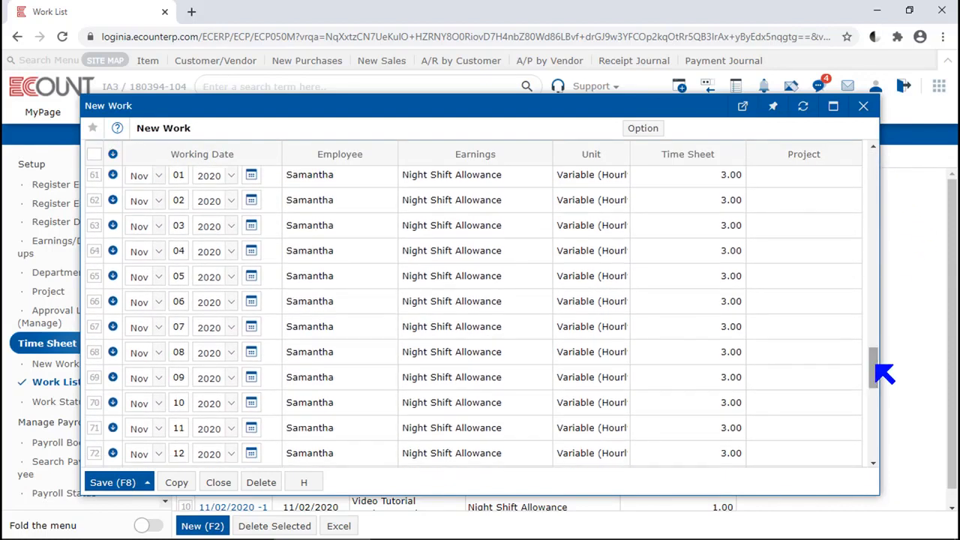
pyautogui.click(693, 330)
pyautogui.write('4')
pyautogui.click(834, 330)
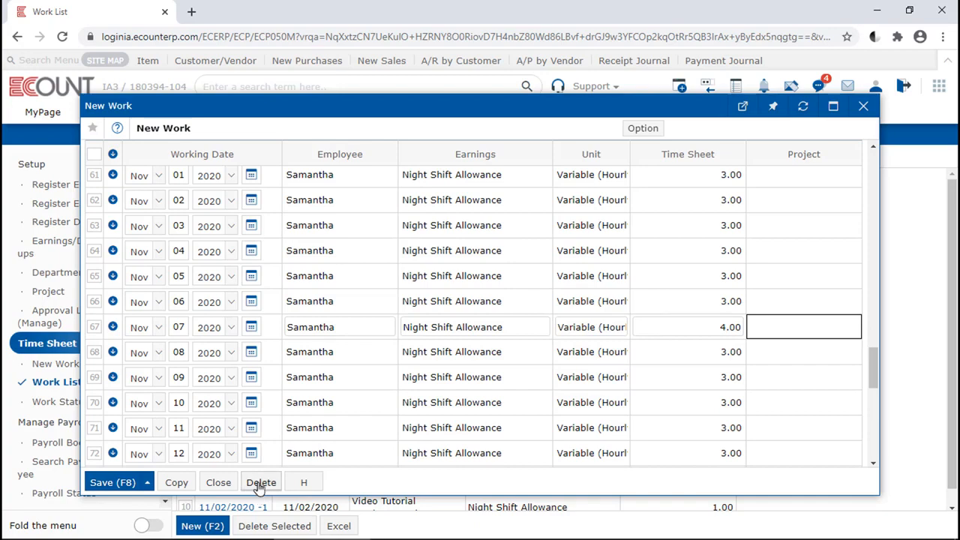
pyautogui.click(218, 483)
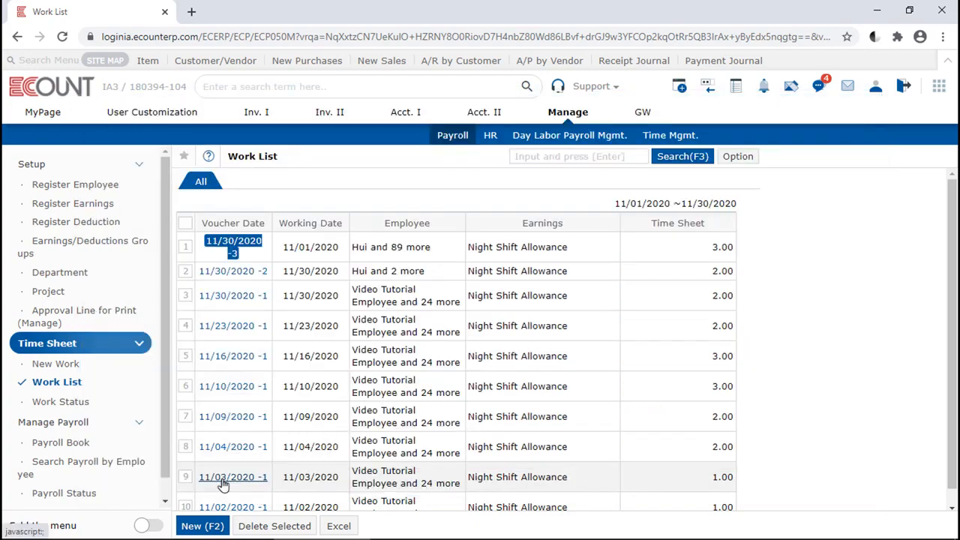
# Search the Work List from Nov 1 to Nov 30, 2020 for entries with Night Shift Allowance earnings
pyautogui.click(684, 157)
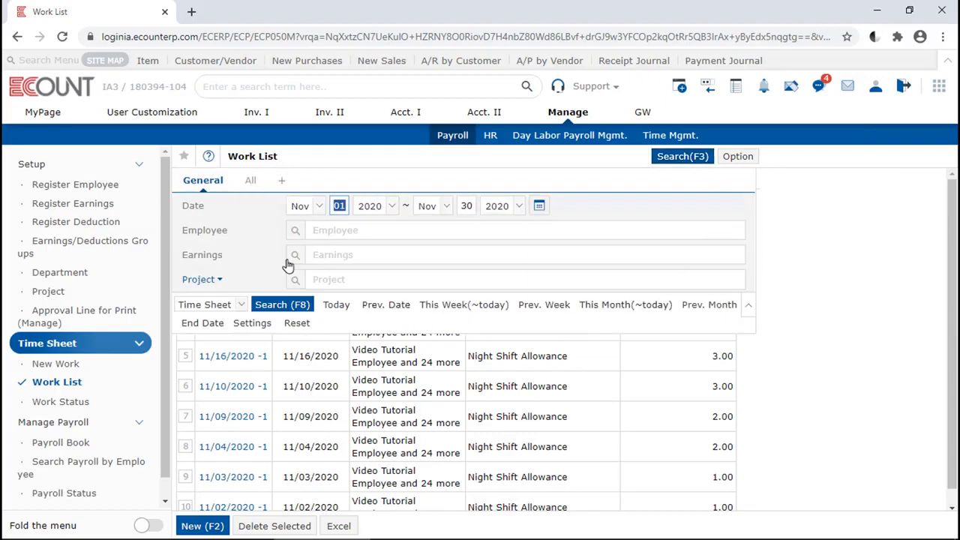
pyautogui.click(247, 231)
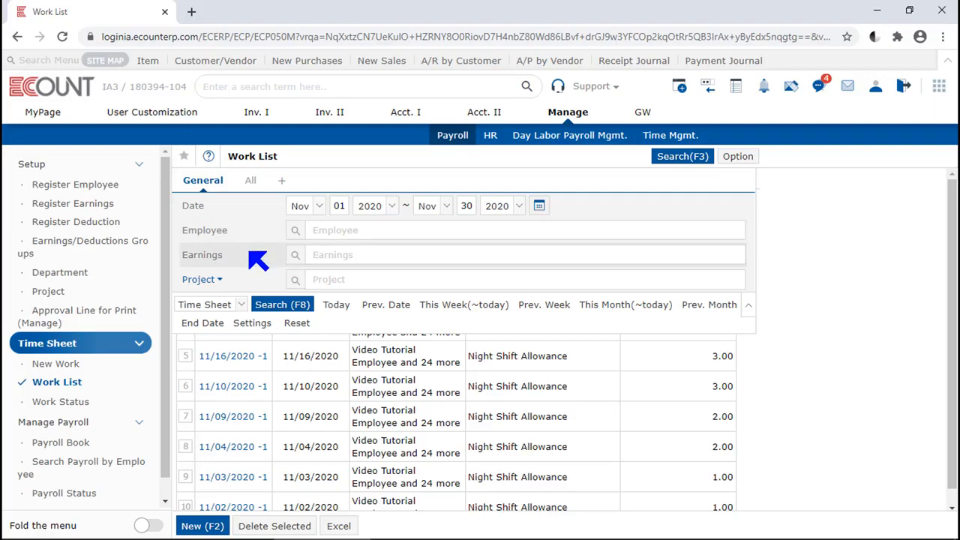
pyautogui.click(329, 257)
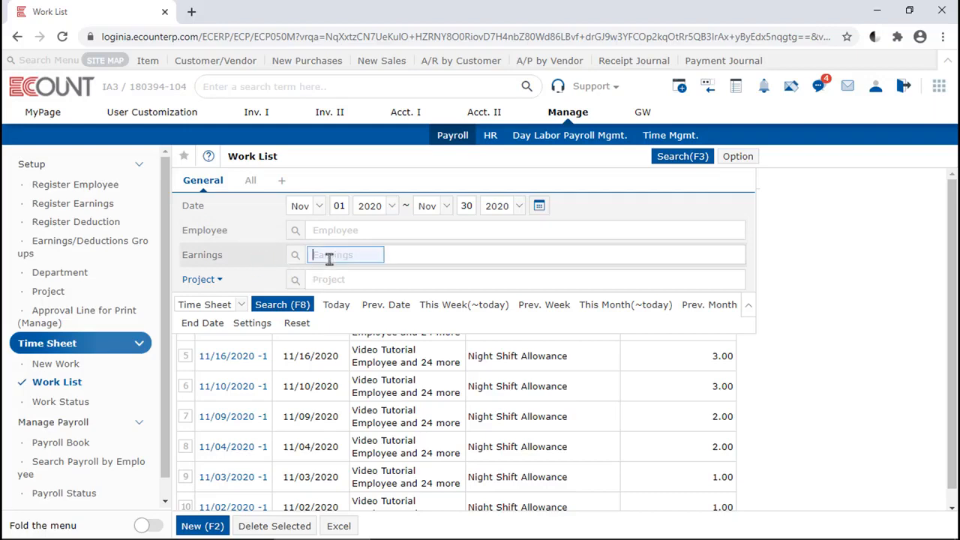
pyautogui.write('night')
pyautogui.press('Return')
pyautogui.press('F8')
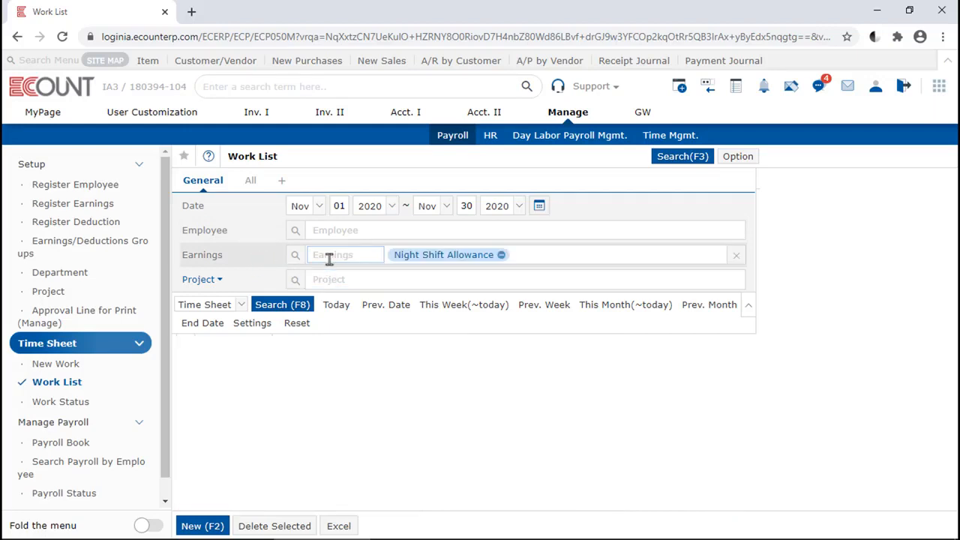
# Display the Work Status report by line for Nov 1 to Nov 30, 2020
pyautogui.click(41, 402)
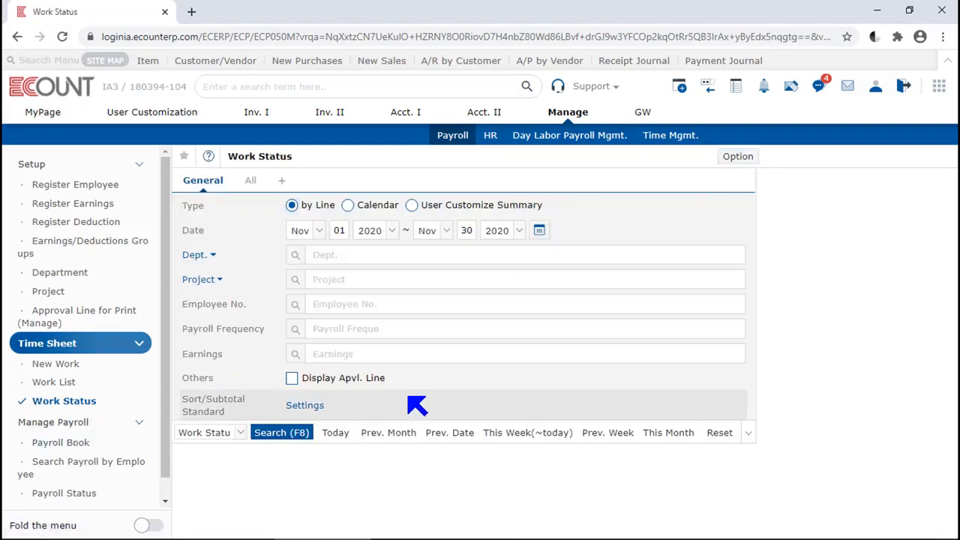
pyautogui.click(284, 433)
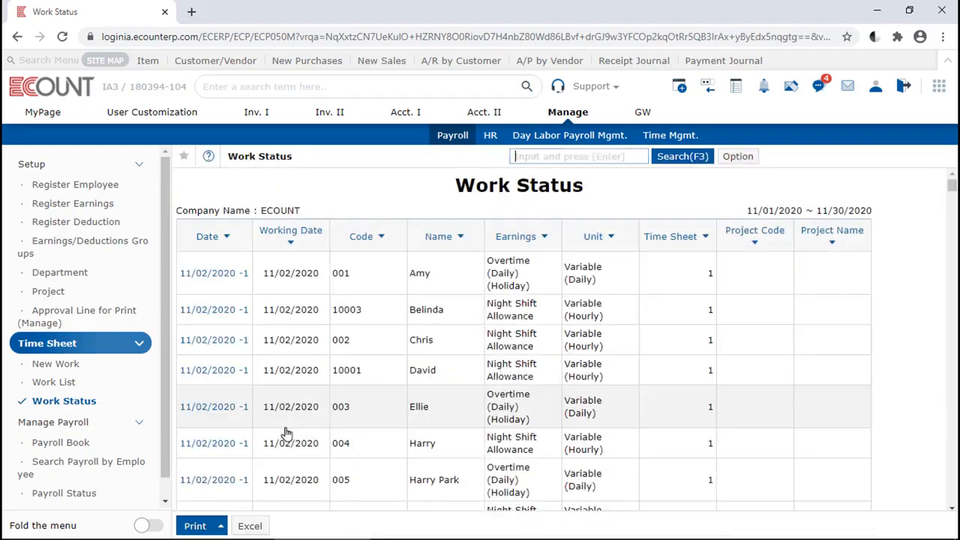
pyautogui.click(678, 156)
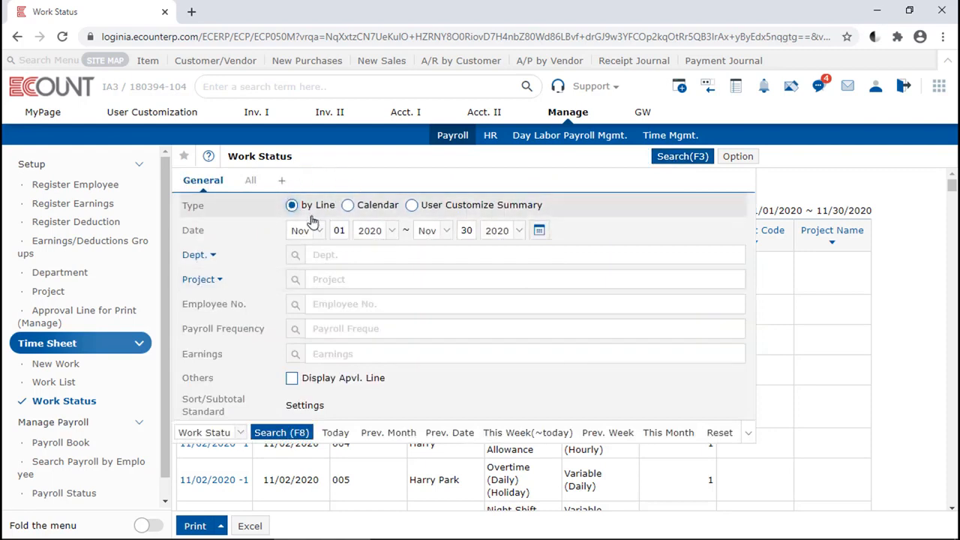
pyautogui.click(281, 433)
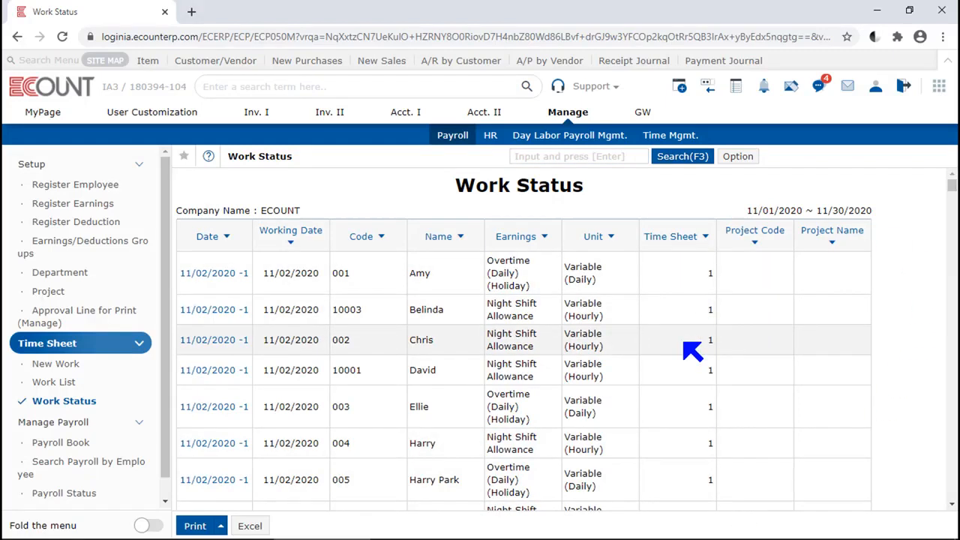
# Display the Work Status report as a calendar for November 2020 and look through the month
pyautogui.click(682, 156)
pyautogui.click(368, 211)
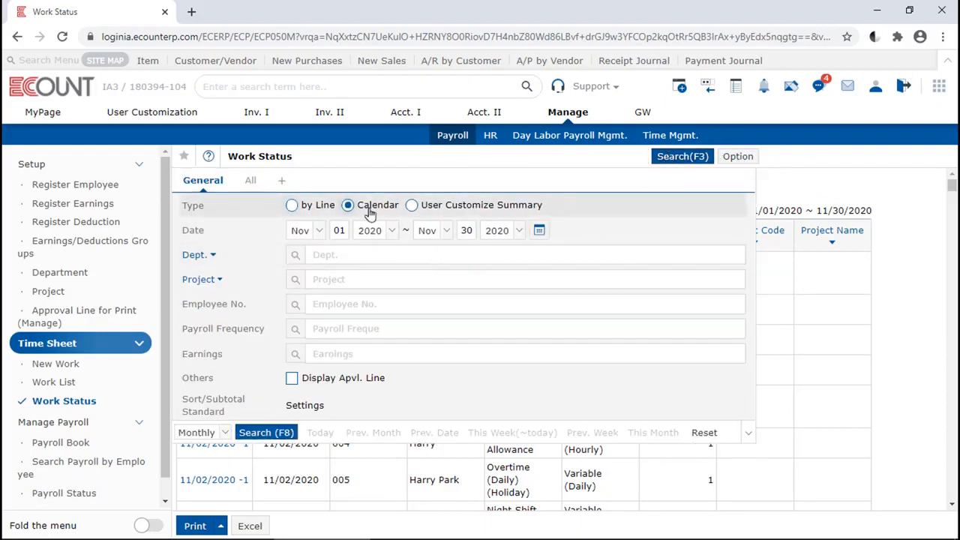
pyautogui.press('F8')
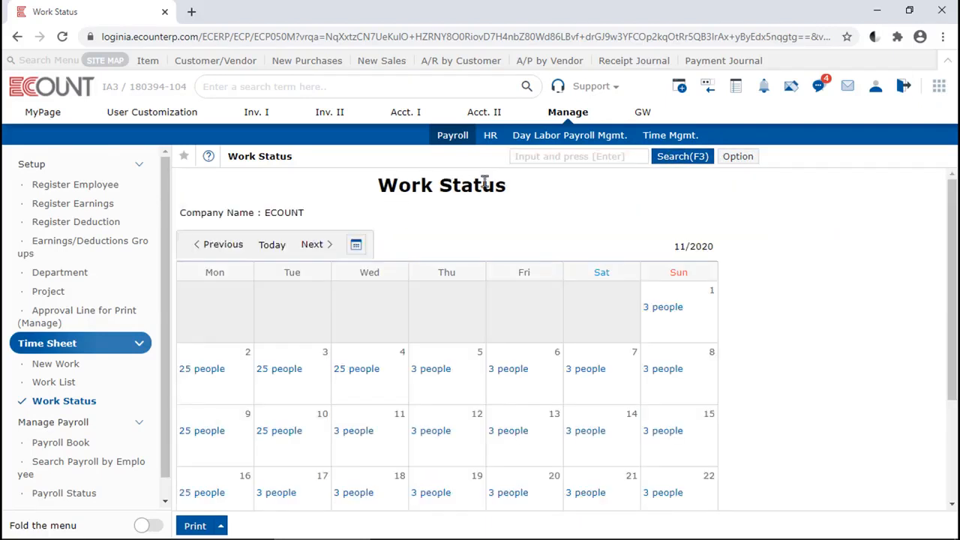
pyautogui.scroll(-2, 850, 281)
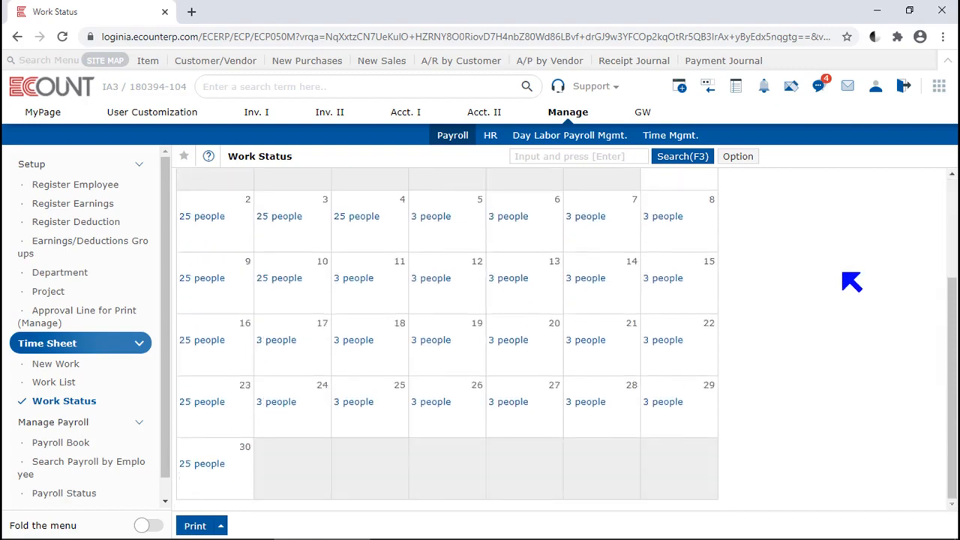
pyautogui.scroll(2, 901, 317)
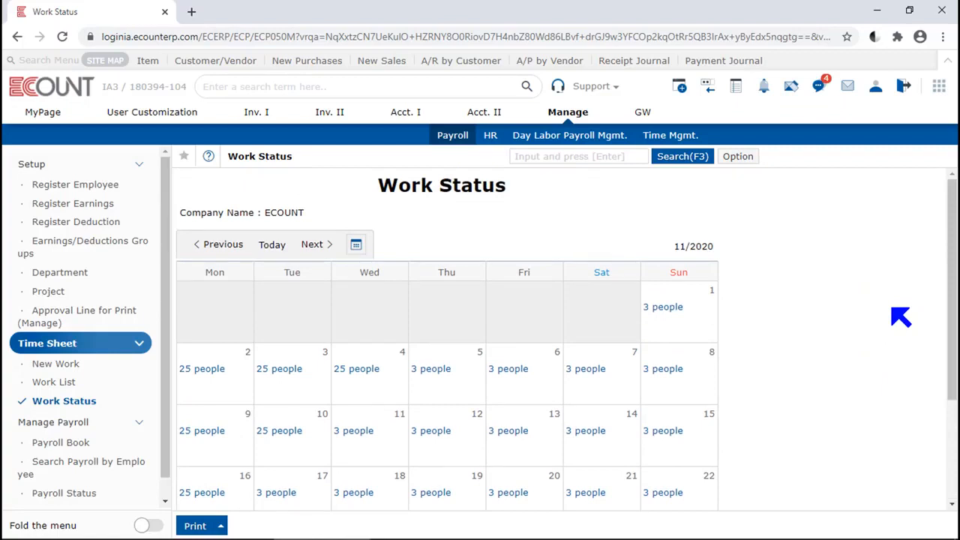
pyautogui.scroll(-2, 902, 316)
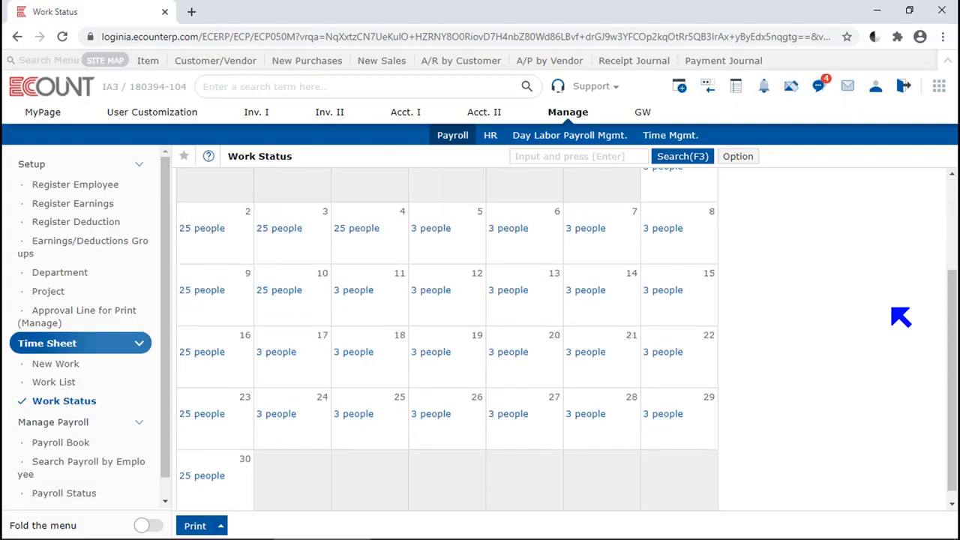
# View the daily time sheet details for November 28 from the calendar and close them
pyautogui.click(588, 417)
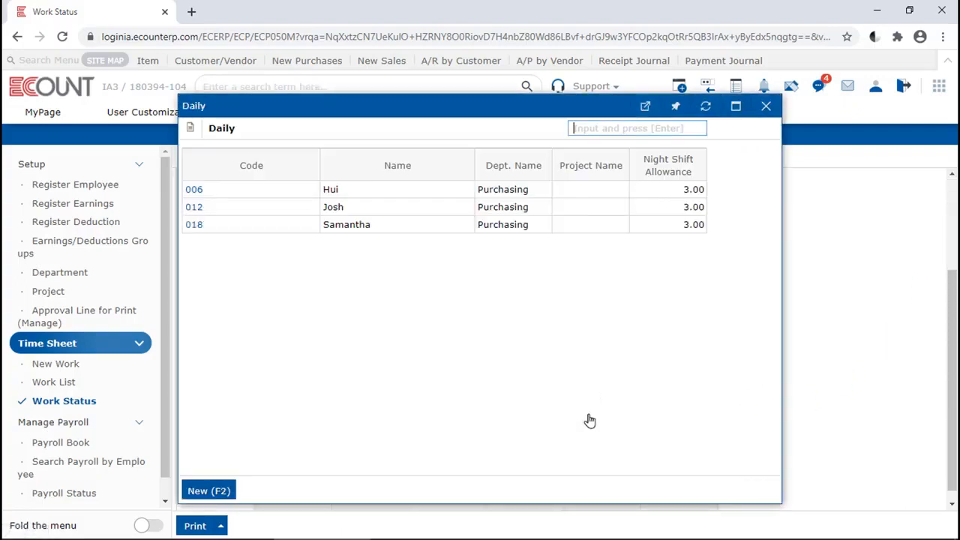
pyautogui.click(745, 214)
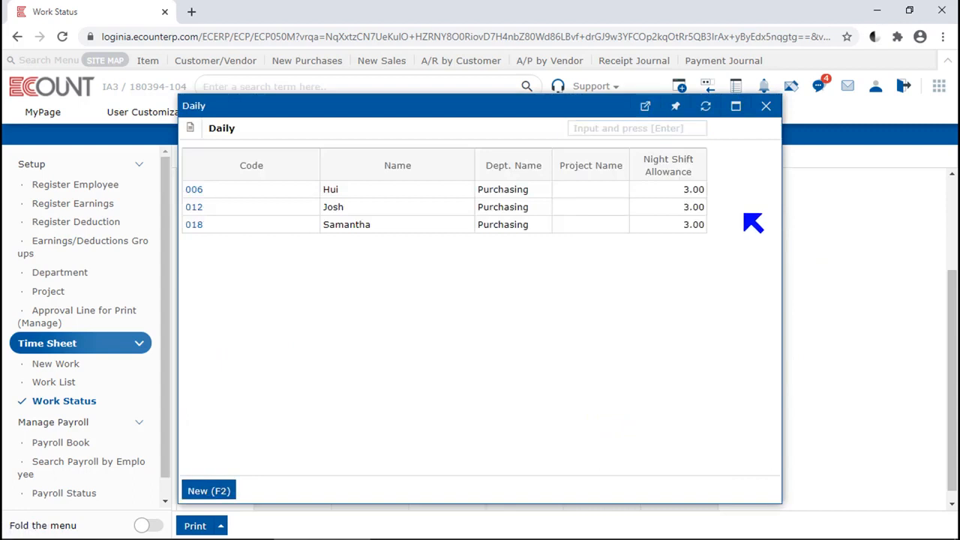
pyautogui.click(766, 106)
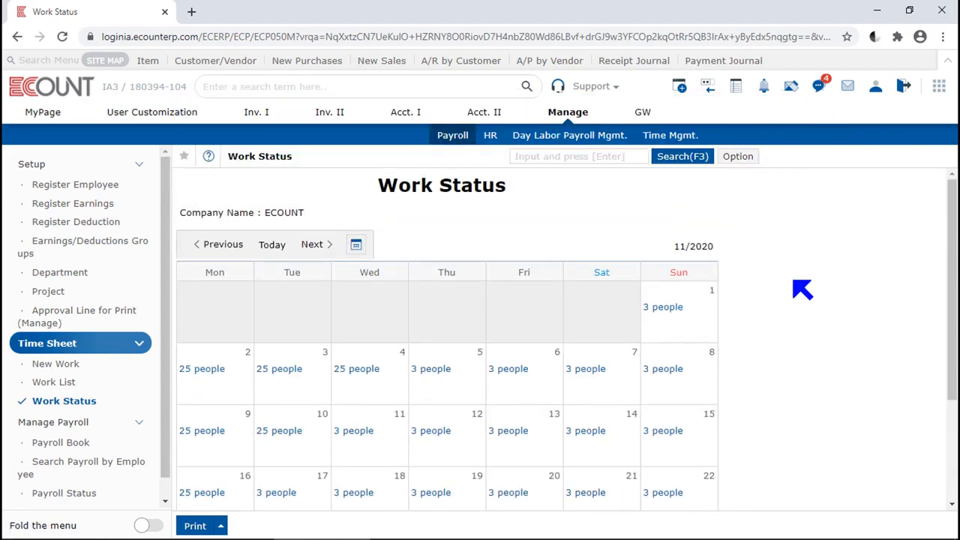
# Change the Work Status type to User Customize Summary and set the first summary condition to Dept. in descending order
pyautogui.click(680, 157)
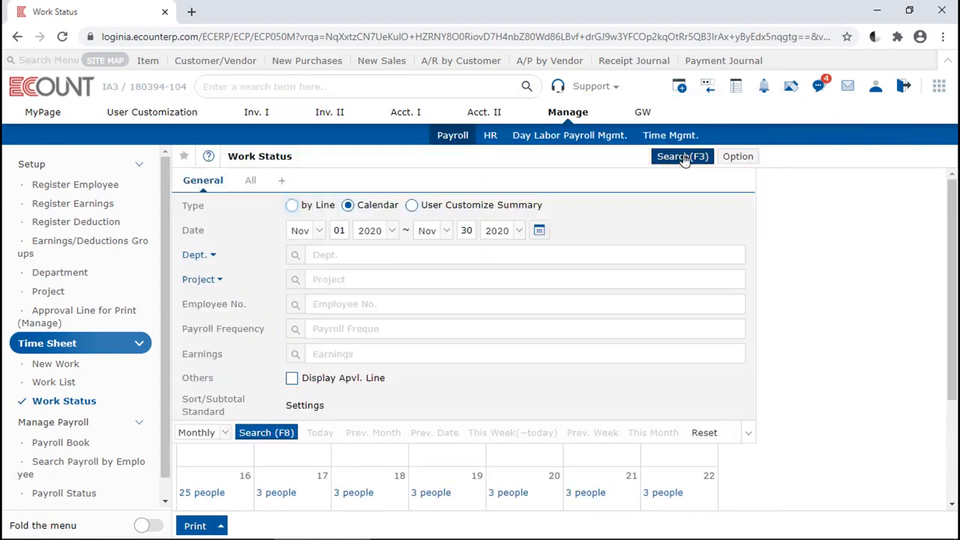
pyautogui.click(424, 208)
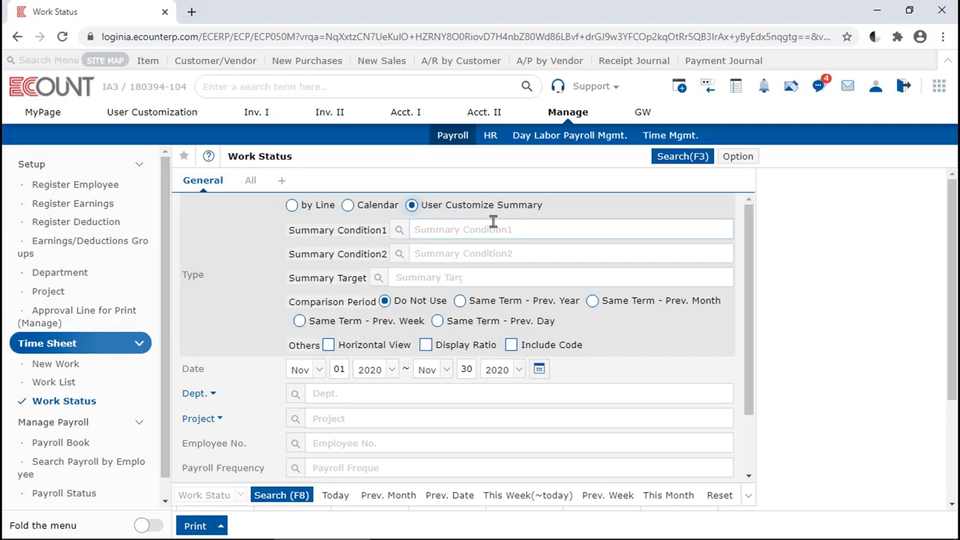
pyautogui.click(453, 228)
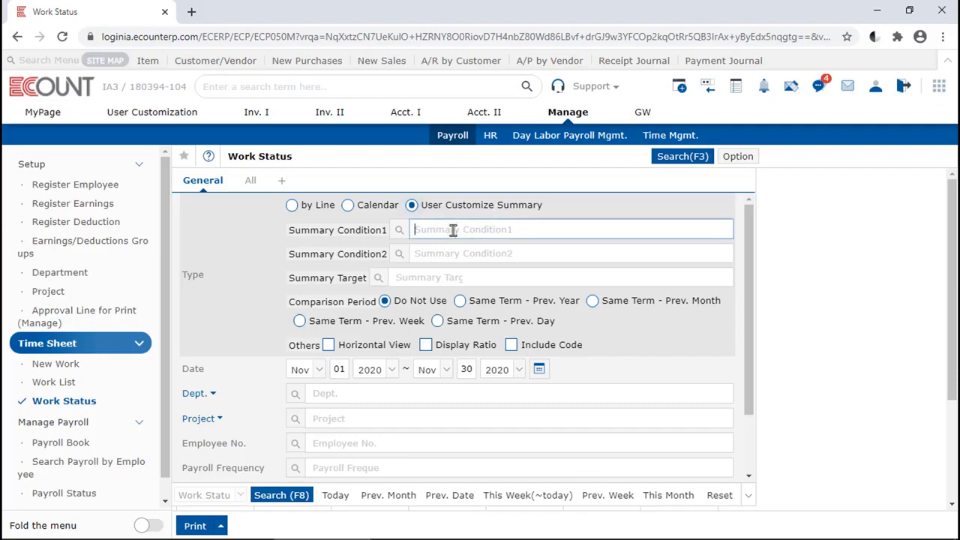
pyautogui.write('dept')
pyautogui.press('Return')
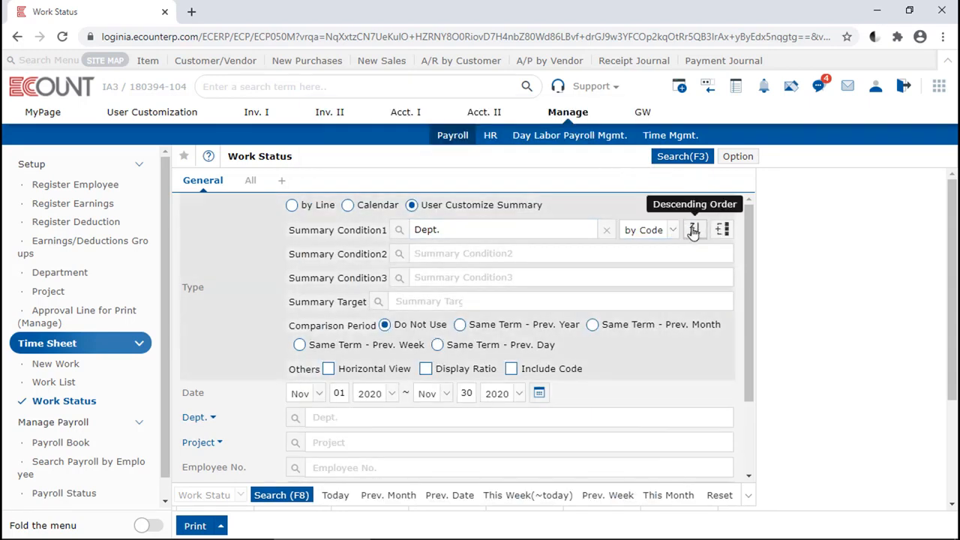
pyautogui.click(694, 229)
# Set the second summary condition to Employee and the third to Daily under Date
pyautogui.click(641, 248)
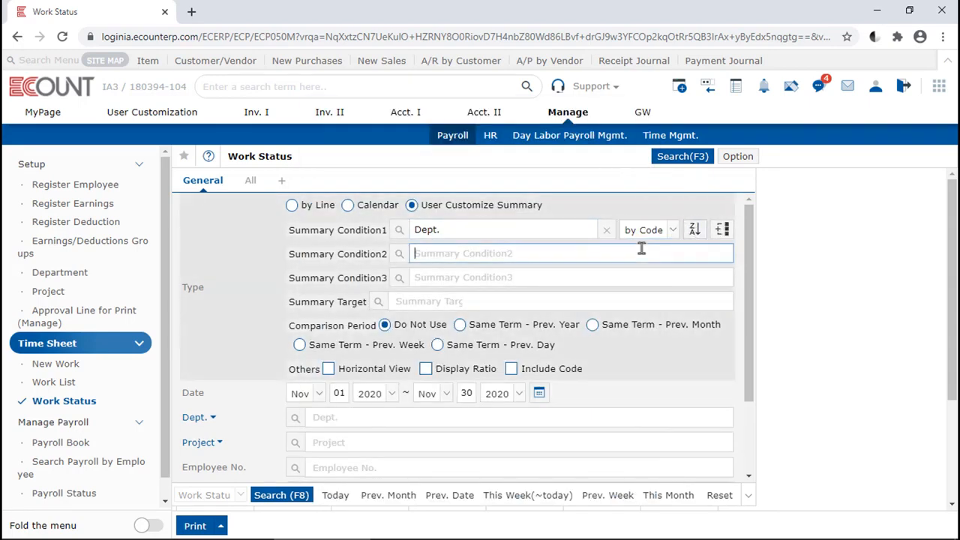
pyautogui.write('employee')
pyautogui.press('Return')
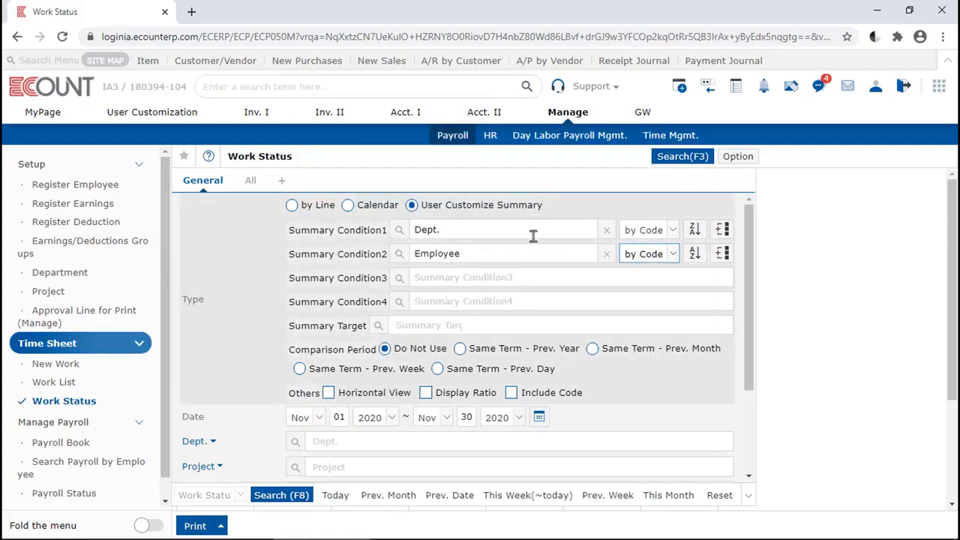
pyautogui.click(489, 278)
pyautogui.write('dai')
pyautogui.press('Return')
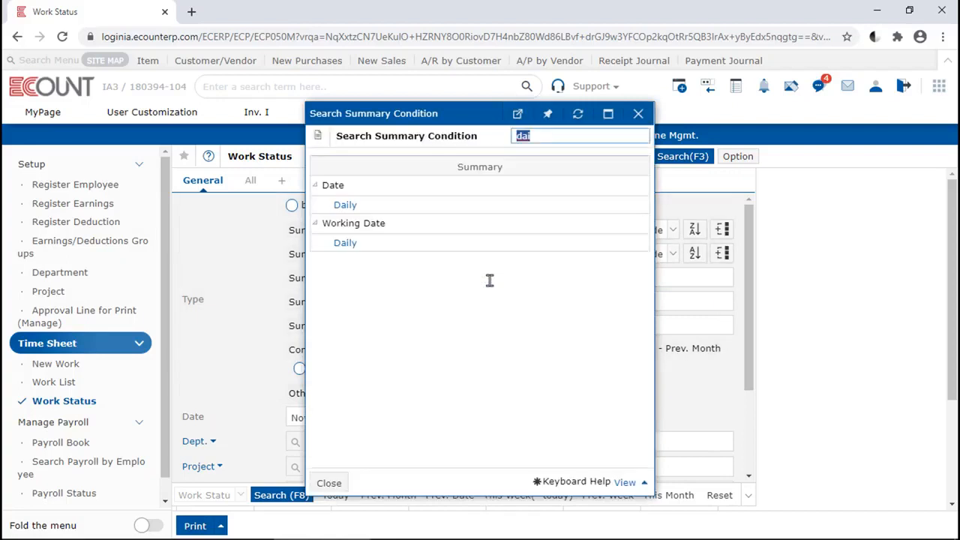
pyautogui.click(345, 205)
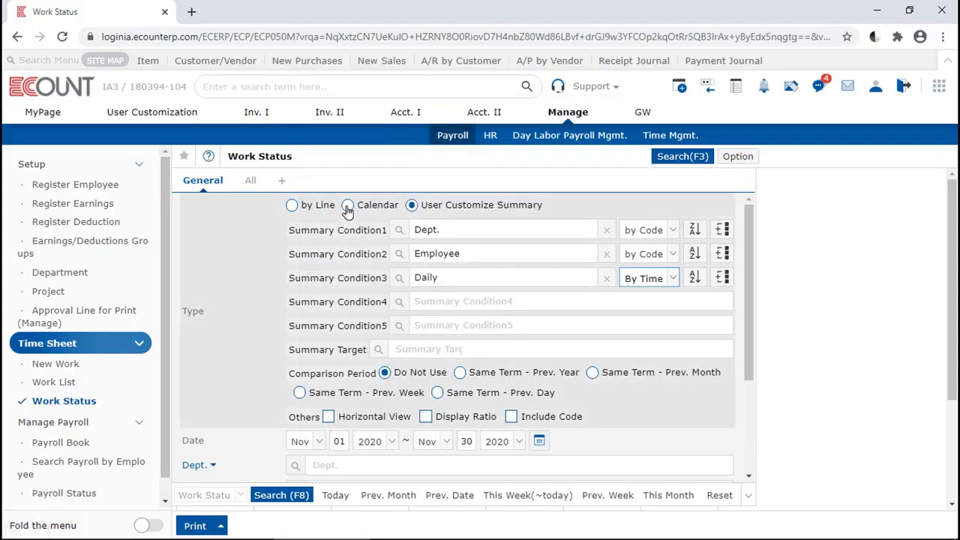
# Set the fourth summary condition to Earnings
pyautogui.click(427, 301)
pyautogui.write('earnings')
pyautogui.press('Return')
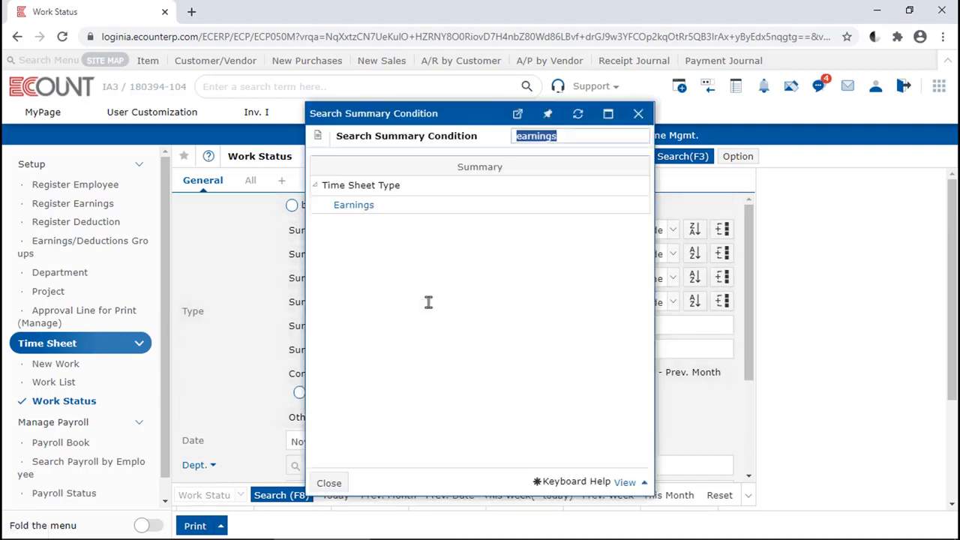
pyautogui.press('Return')
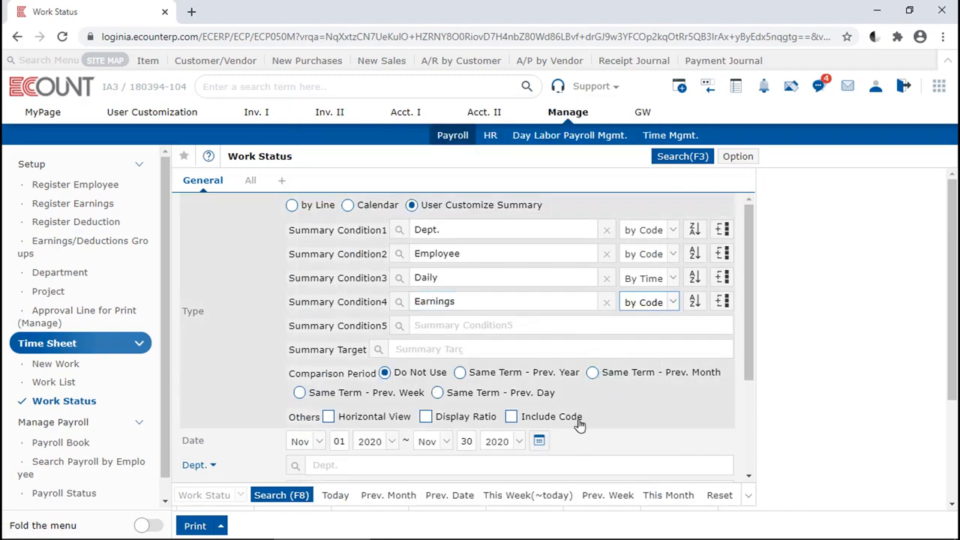
# Run the customized summary for Nov 1 to Nov 30, 2020 and review the daily and employee totals
pyautogui.click(540, 441)
pyautogui.click(539, 441)
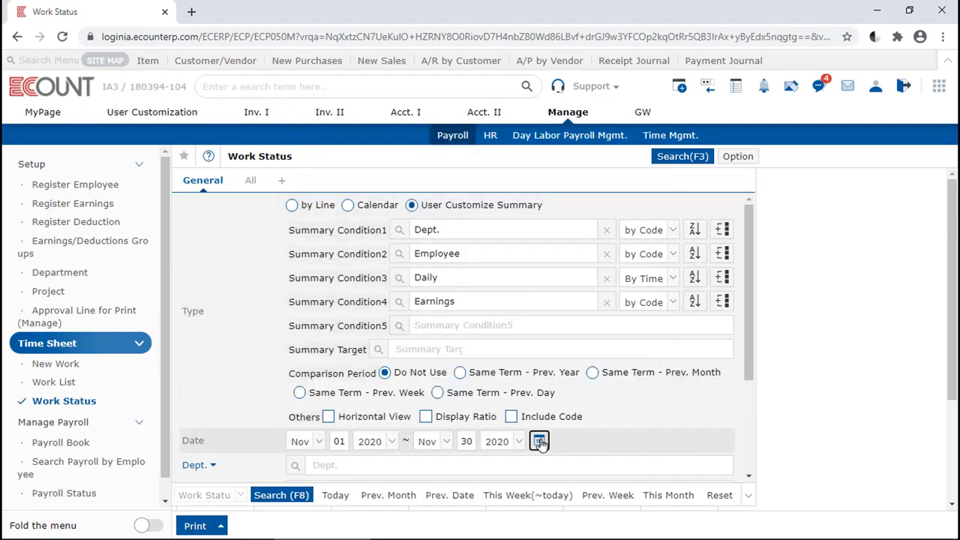
pyautogui.click(267, 497)
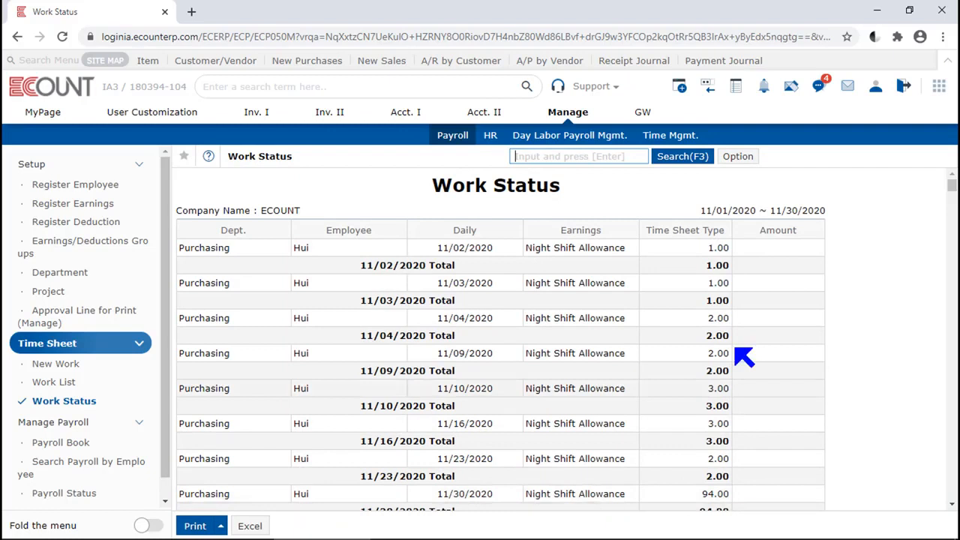
pyautogui.click(623, 204)
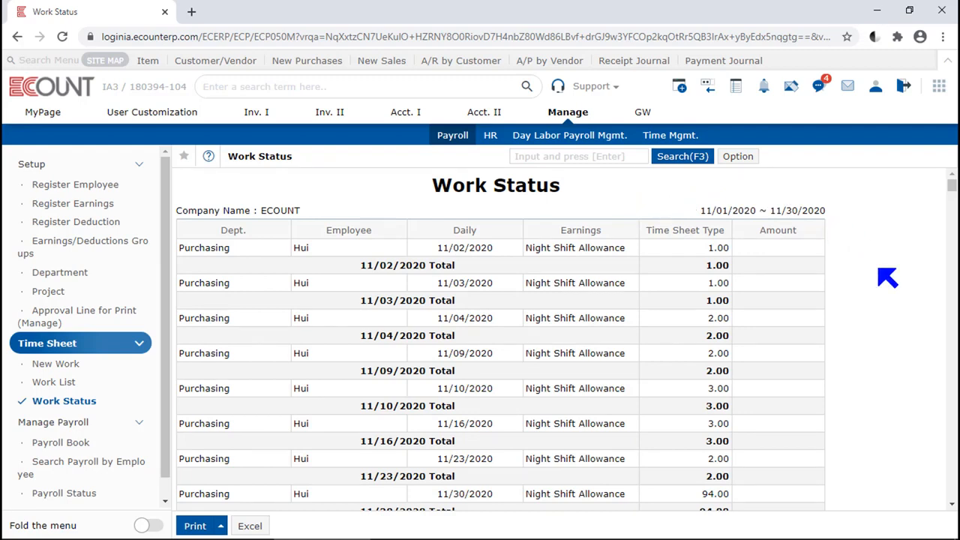
pyautogui.scroll(-10, 887, 277)
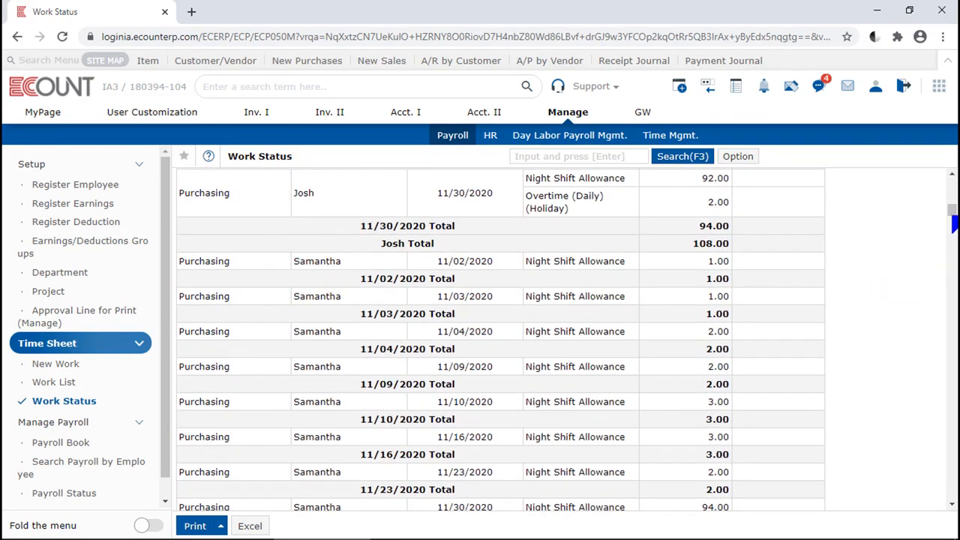
pyautogui.moveTo(951, 210); pyautogui.dragTo(954, 179)
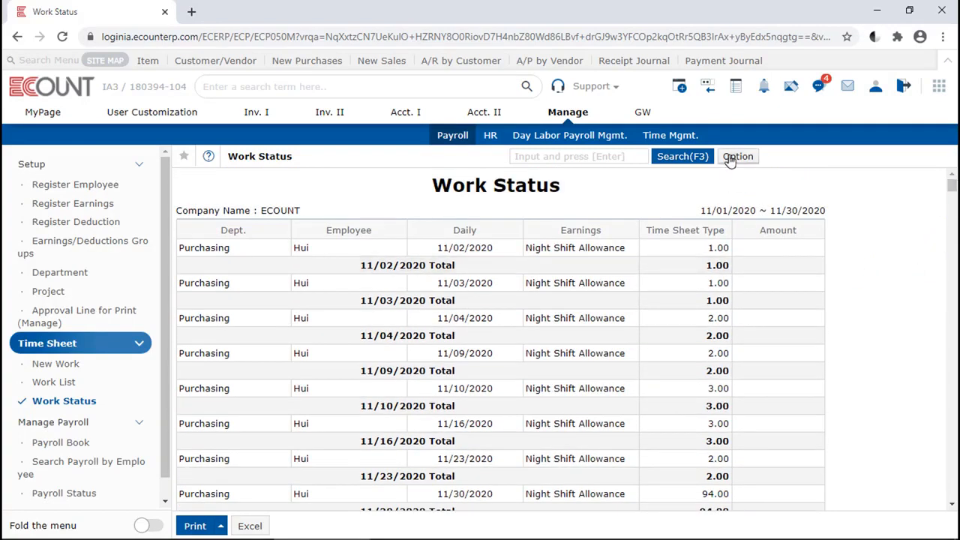
# Reopen the search conditions and set the Dept. summary condition to Not Including Subtotal, with Employee and Daily on Incl. Subtotal
pyautogui.click(682, 157)
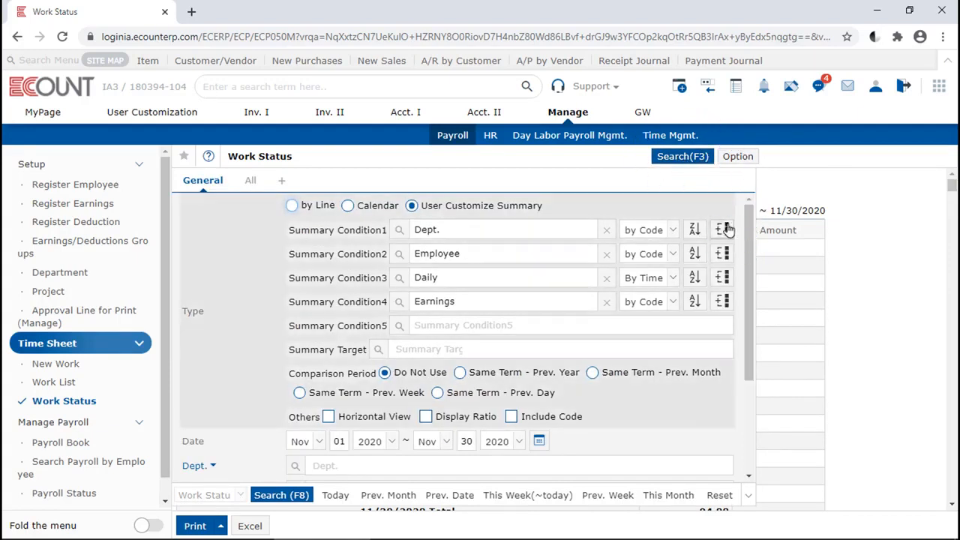
pyautogui.click(722, 230)
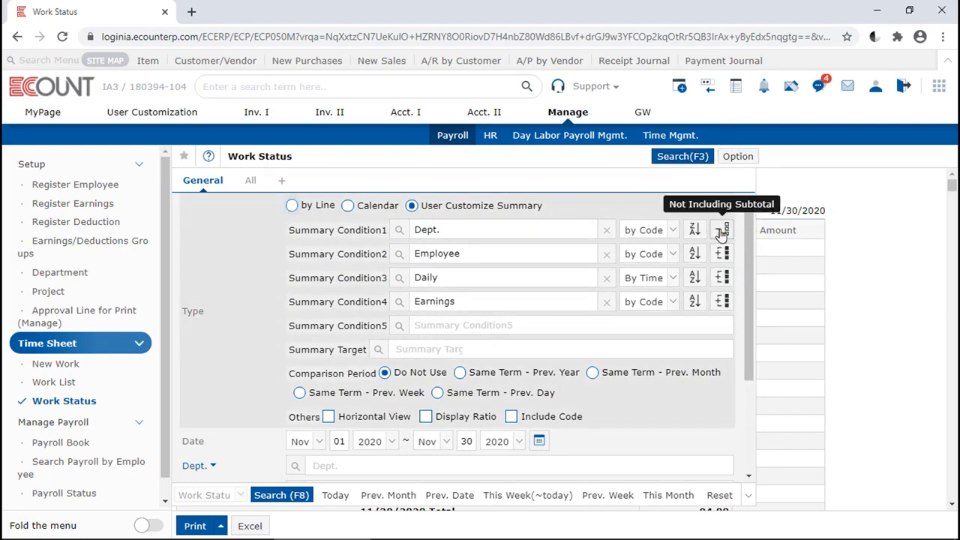
pyautogui.click(722, 255)
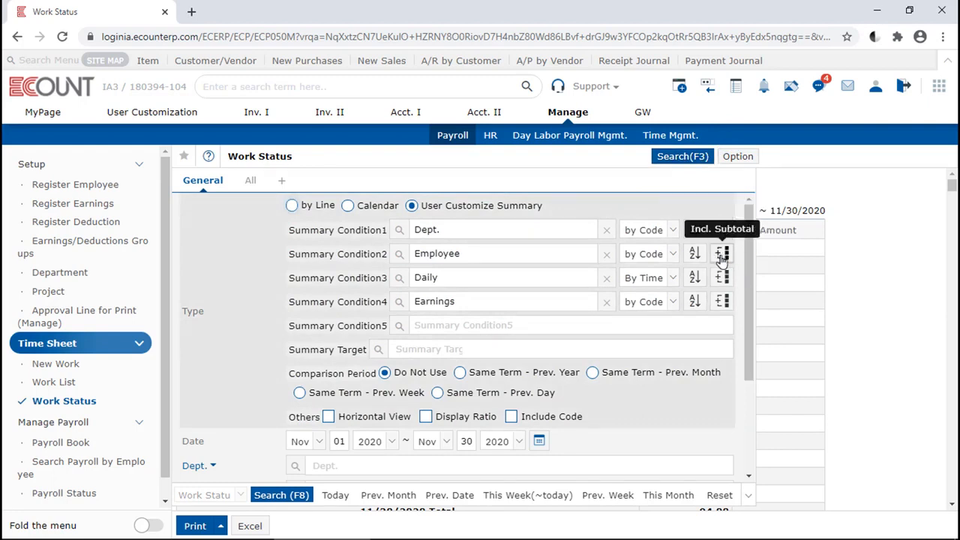
pyautogui.click(724, 285)
pyautogui.click(725, 285)
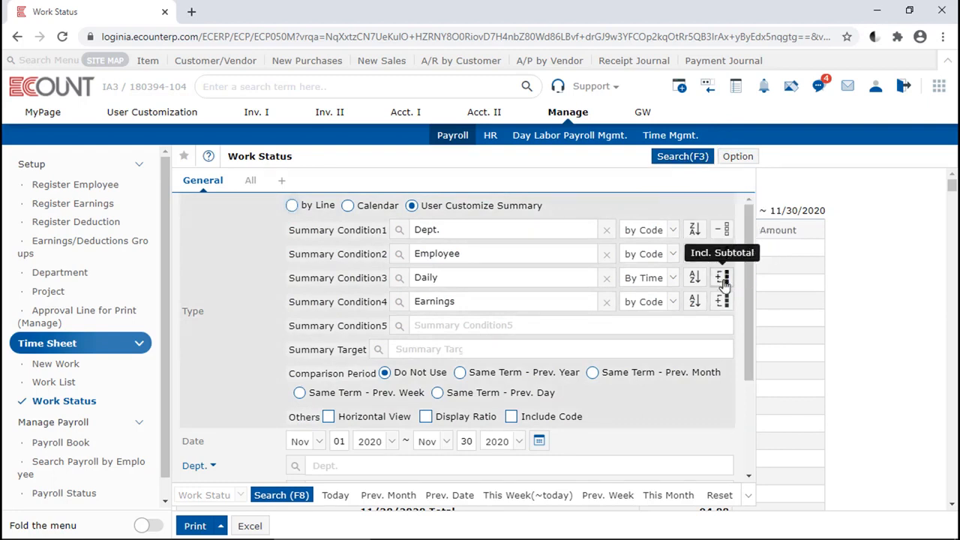
# Show the Template Setup choices for the Work Status report
pyautogui.click(747, 159)
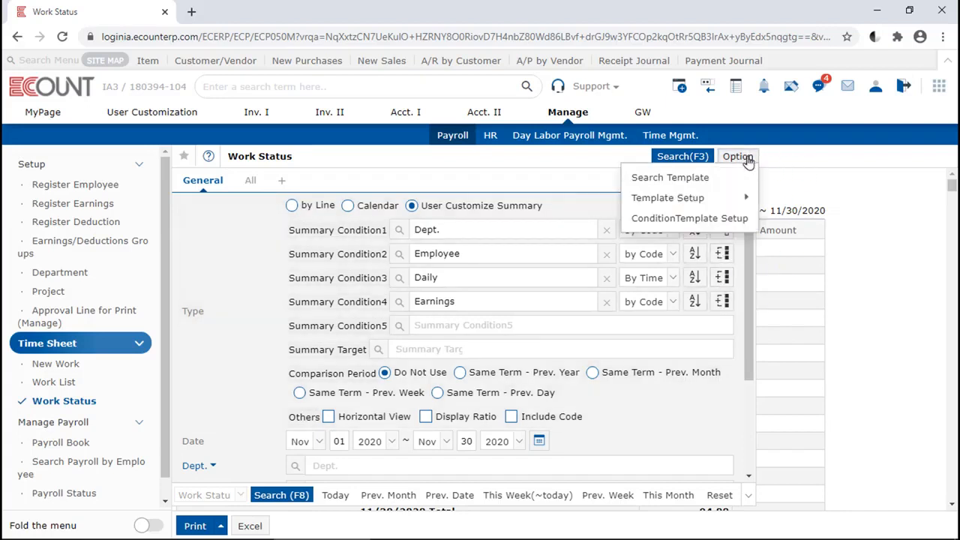
pyautogui.moveTo(693, 196)
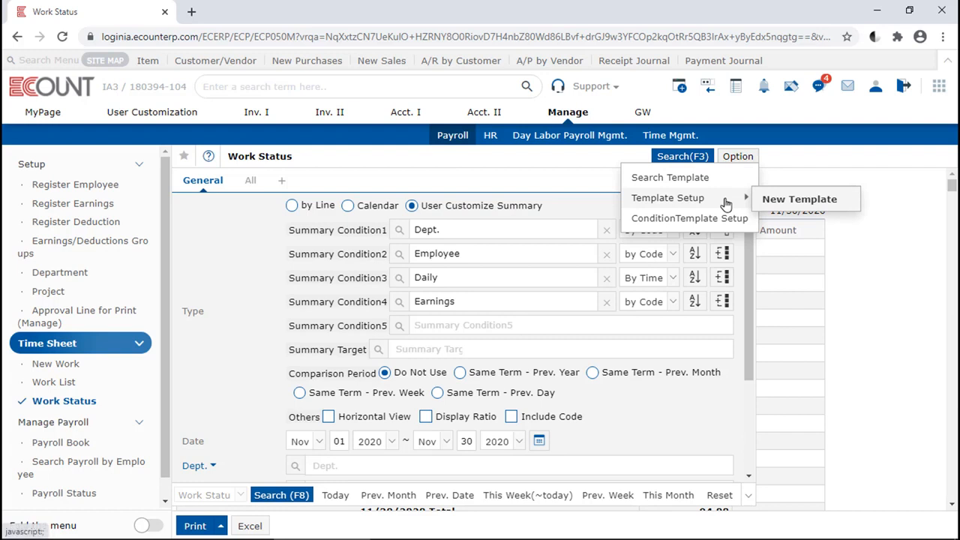